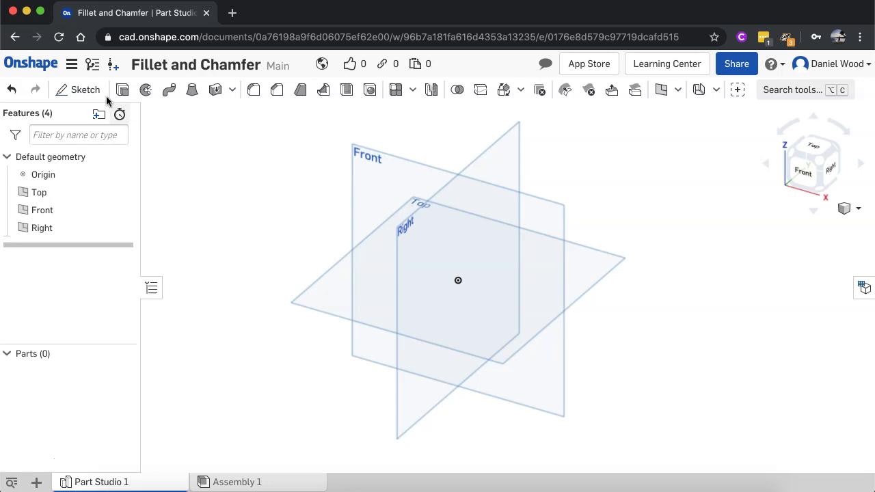
Start a sketch on the Top plane and draw a center point rectangle about 72 by 85 mm around the origin.
click(86, 92)
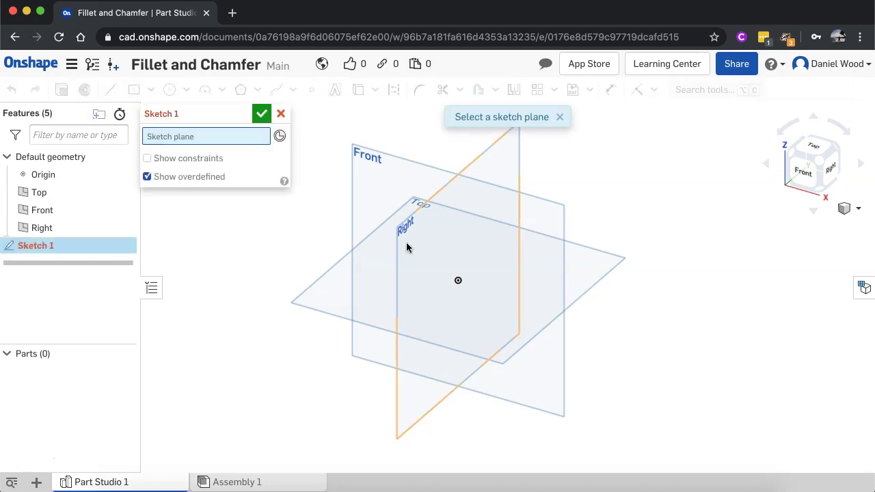
click(331, 299)
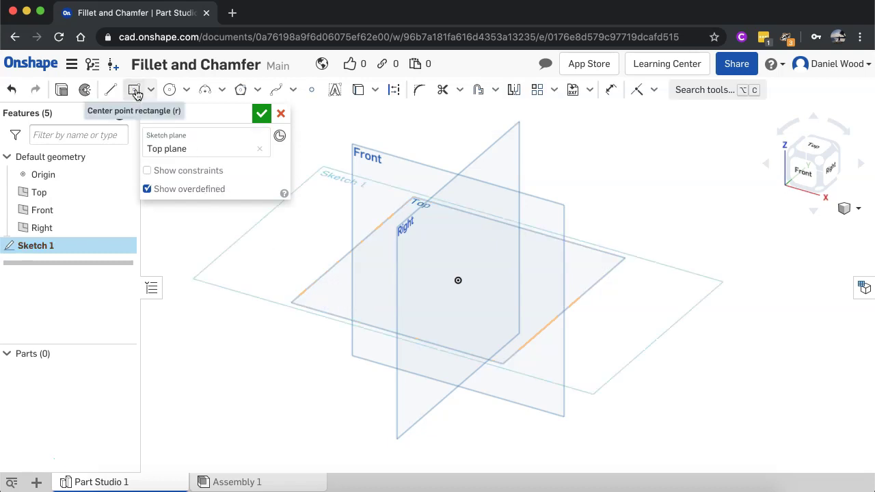
click(135, 91)
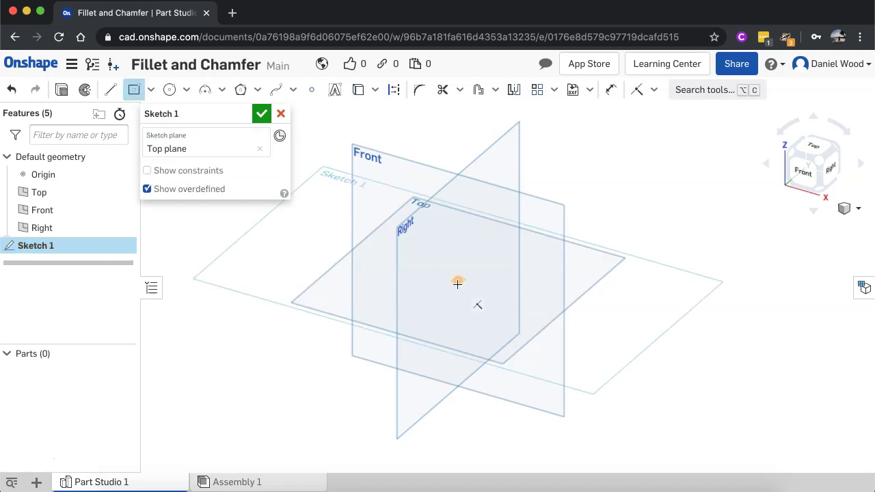
click(446, 285)
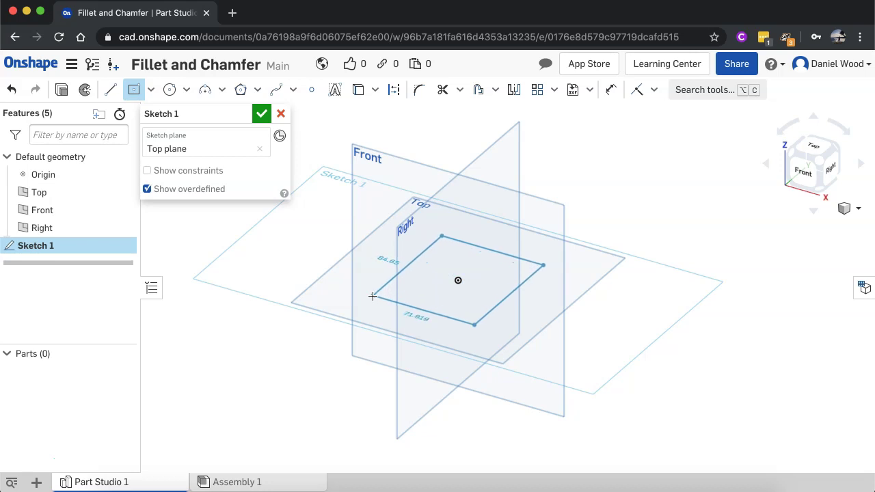
click(373, 295)
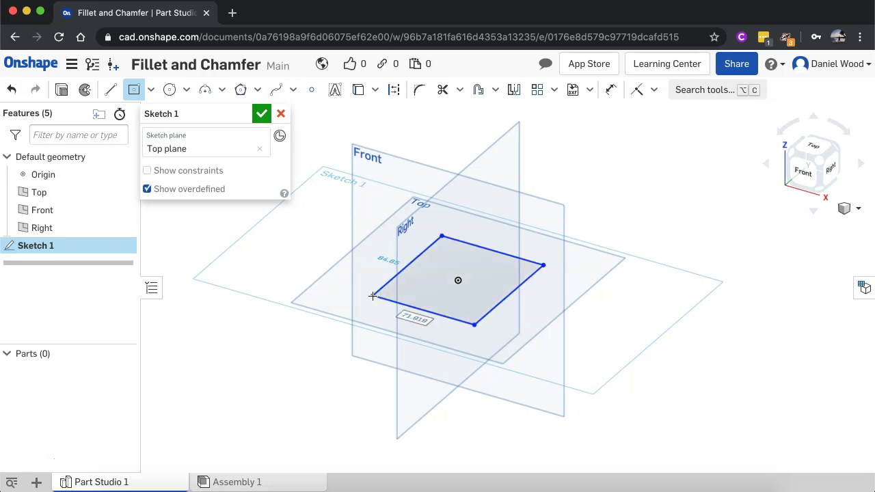
Set both sides of the rectangle to 70 mm and finish the sketch.
text(7)
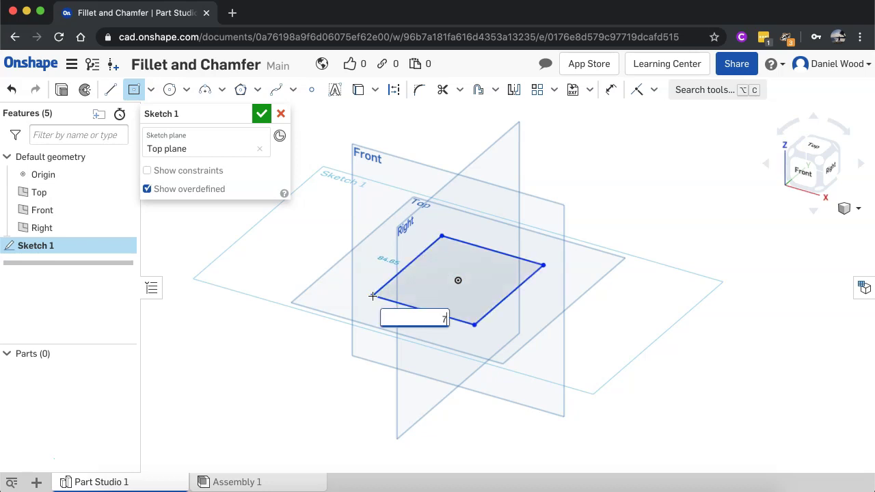
text(0)
key(Tab)
text(7)
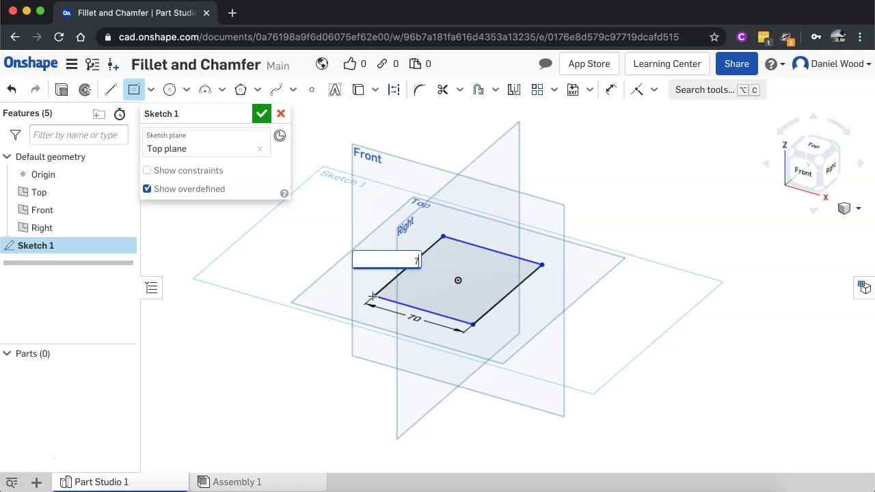
key(Return)
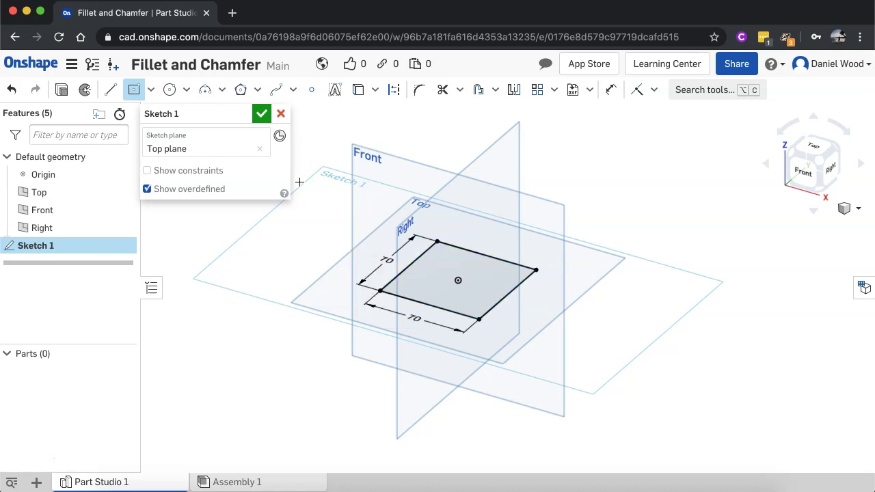
click(263, 116)
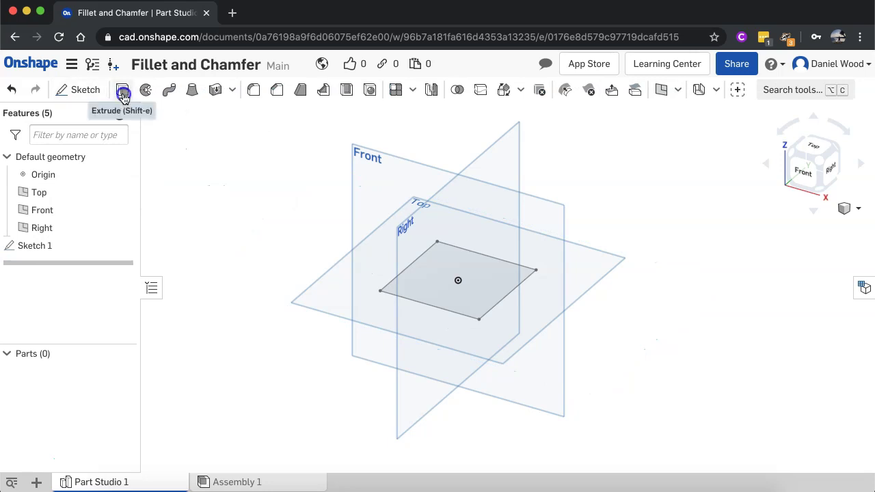
Extrude the square sketch region as a new solid with a blind depth of 70 mm.
click(123, 93)
click(456, 282)
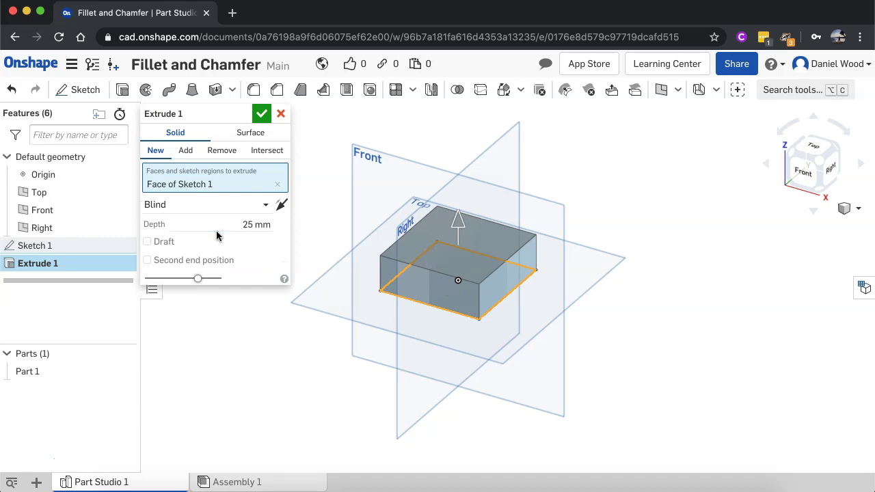
click(239, 224)
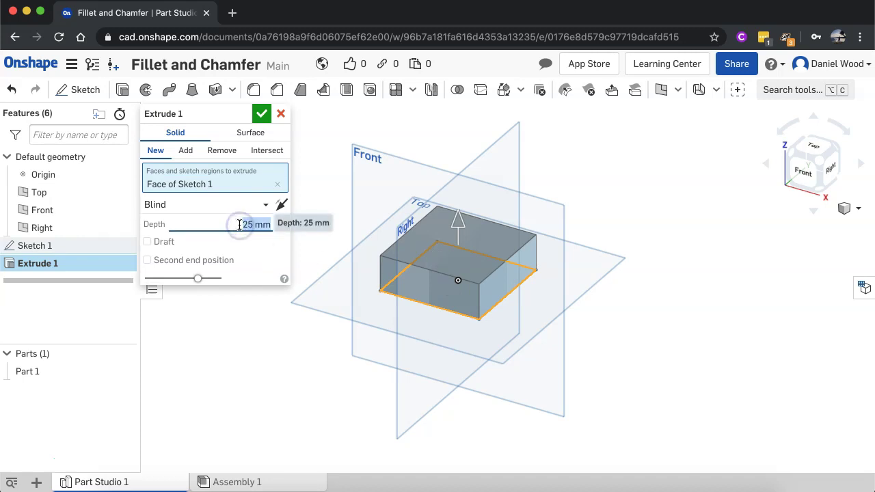
text(70)
key(Return)
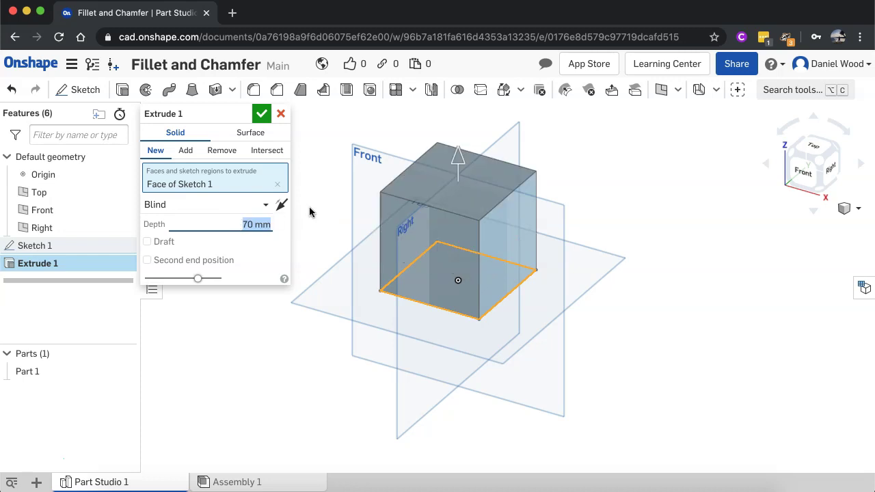
click(260, 114)
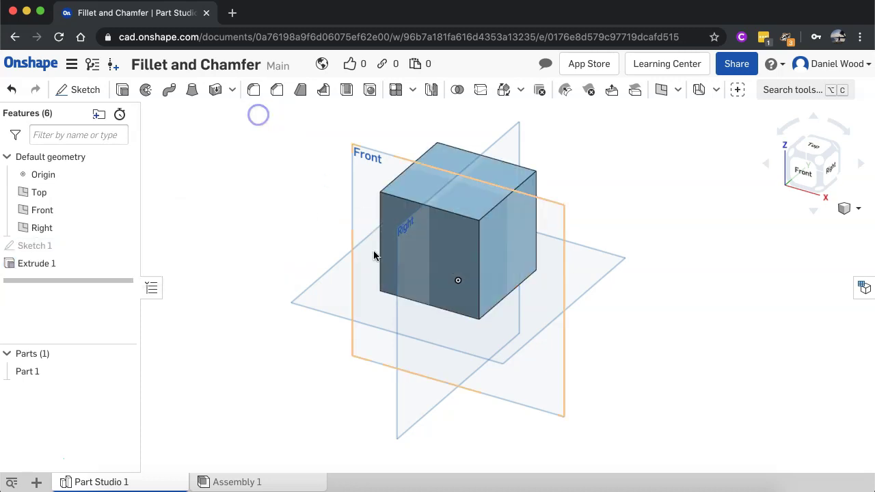
Start a 5 mm circular fillet on the three cube edges that meet at the front, top and right corner.
scroll(376, 254, down, 3)
scroll(438, 195, up, 5)
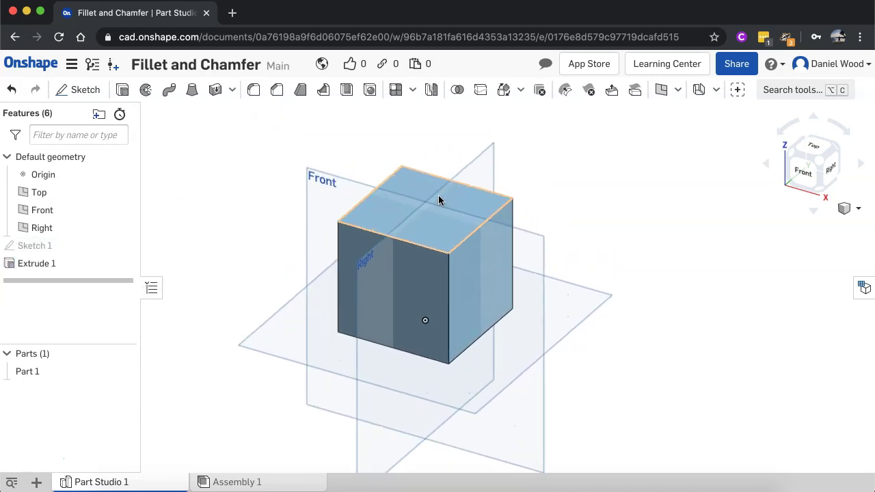
click(255, 94)
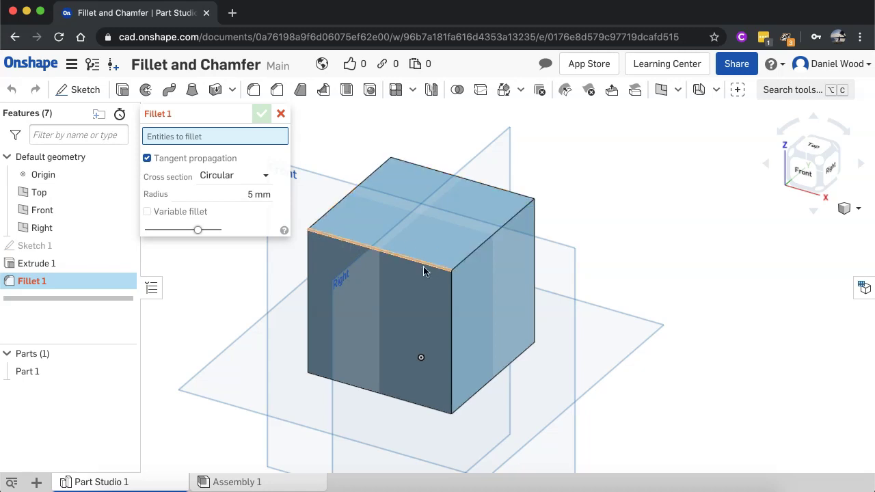
click(389, 255)
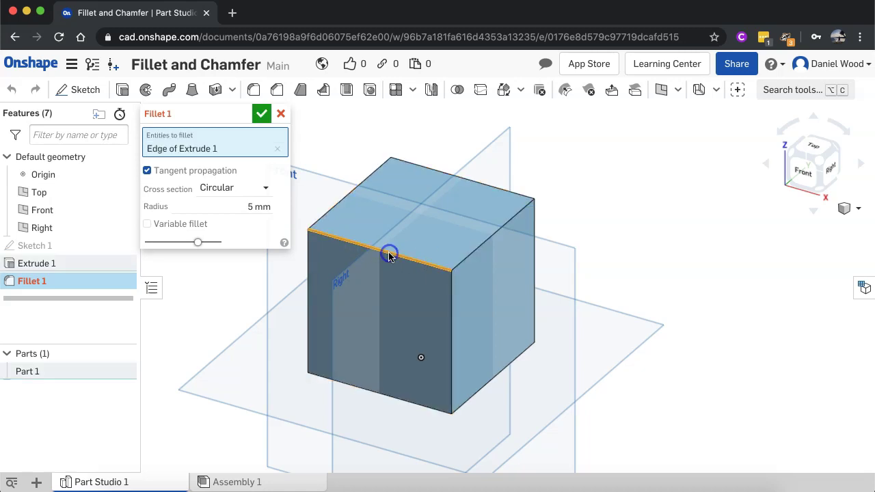
click(472, 251)
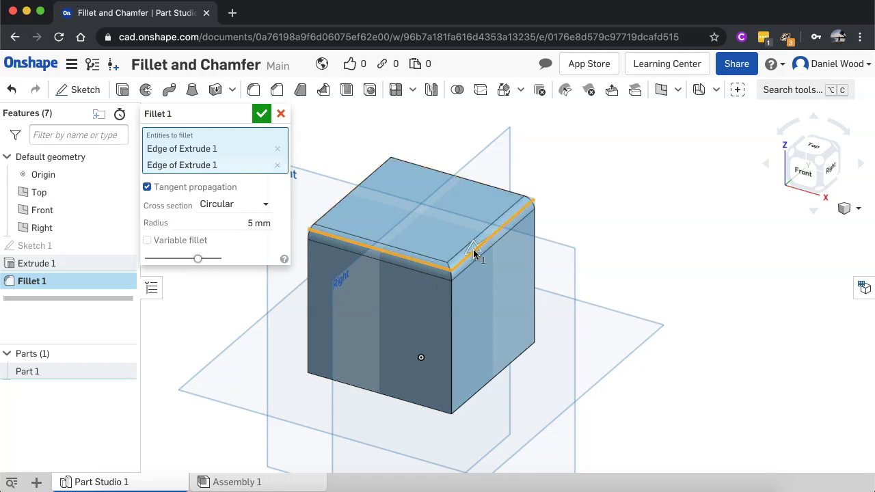
click(452, 339)
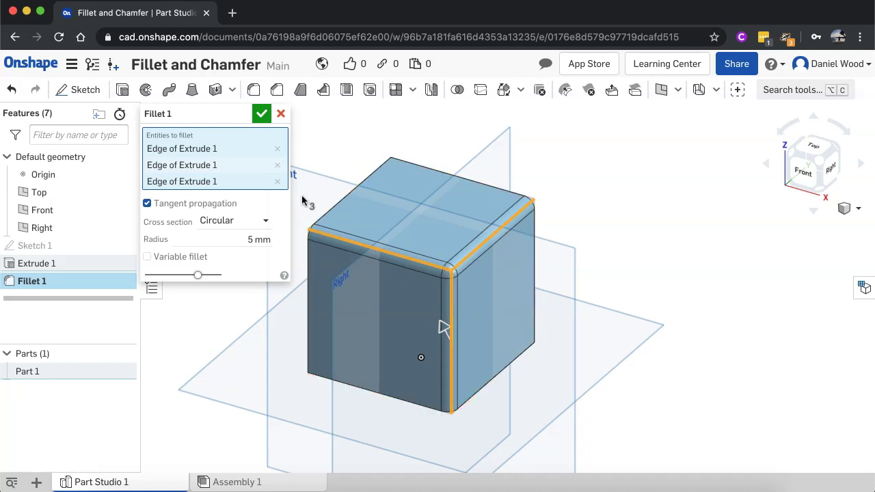
Remove all three edges from the fillet's selection.
click(277, 182)
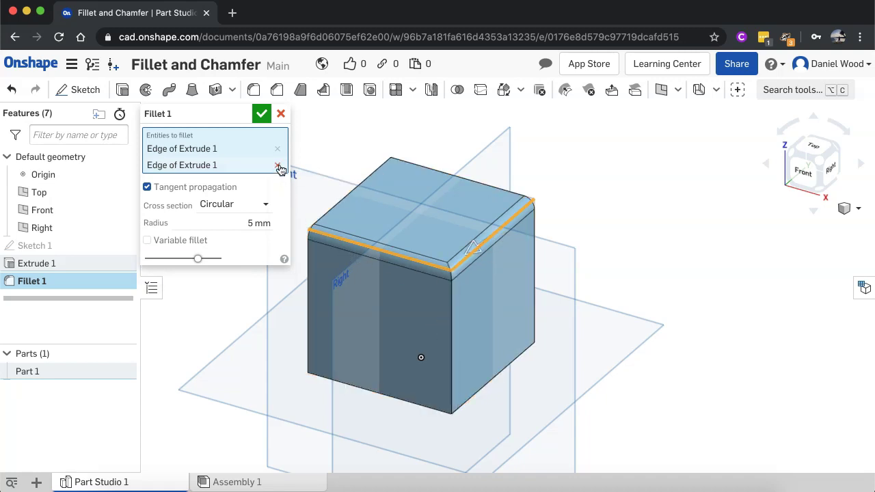
click(278, 166)
click(277, 148)
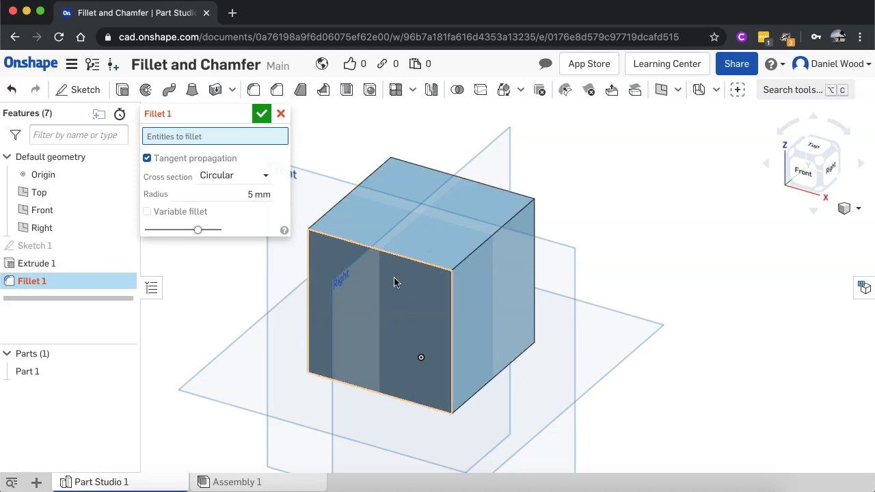
Apply the 5 mm fillet to the cube's front, top and right faces and inspect the preview from another angle.
click(379, 319)
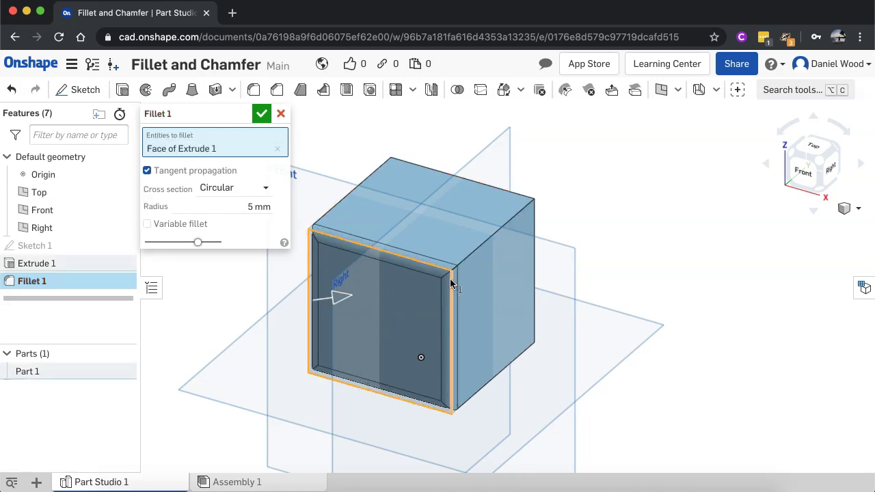
click(429, 205)
click(500, 299)
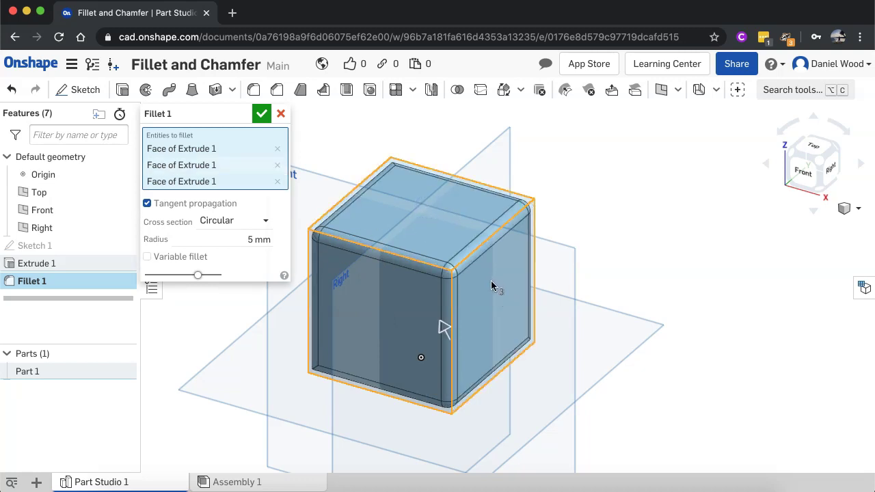
right_click(565, 316)
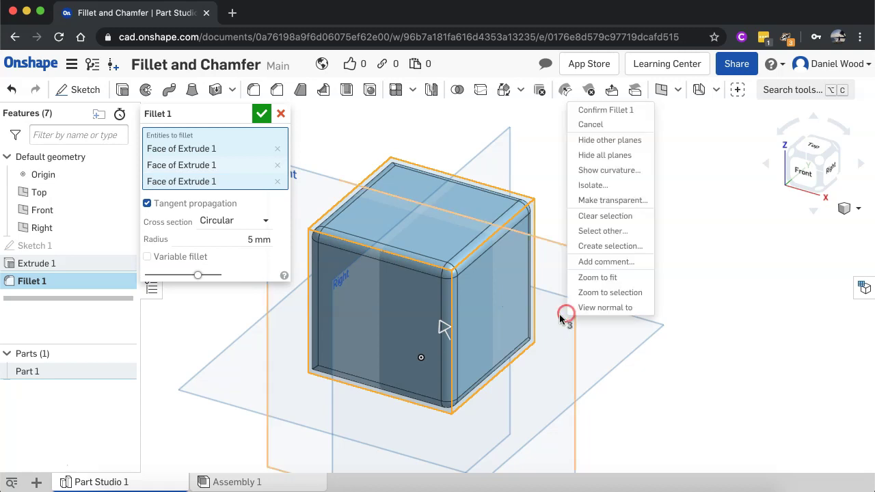
click(632, 348)
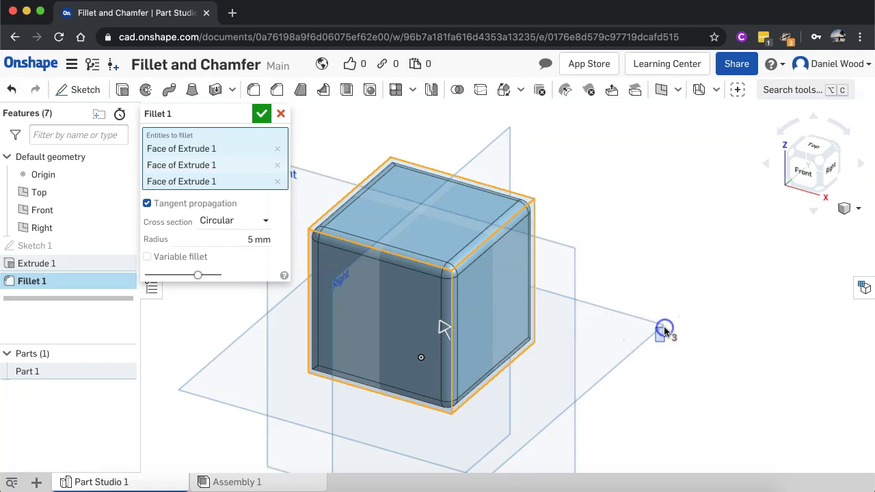
right_drag(664, 330, 606, 331)
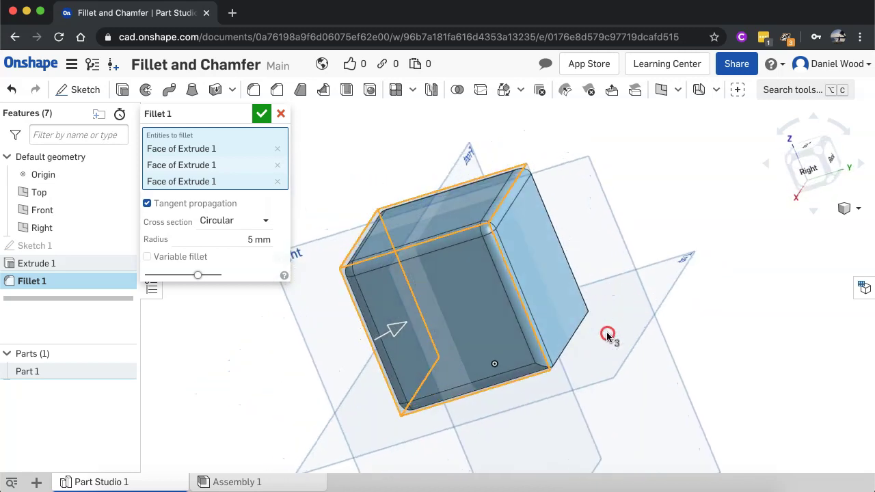
click(790, 160)
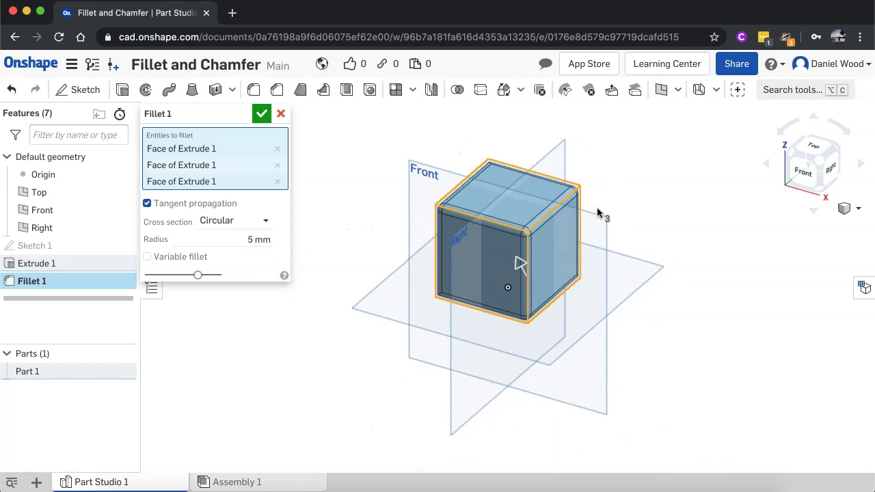
scroll(550, 285, up, 3)
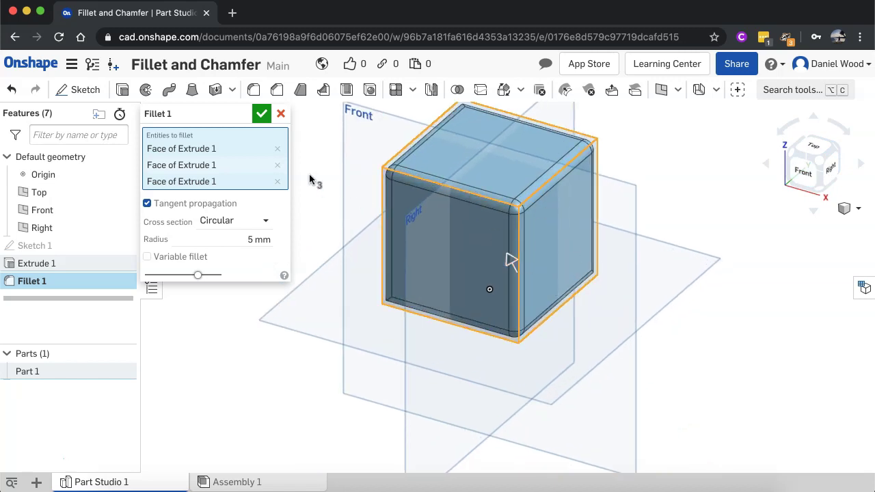
Reduce the fillet selection to the front face and add the edge between the top and right faces.
click(277, 181)
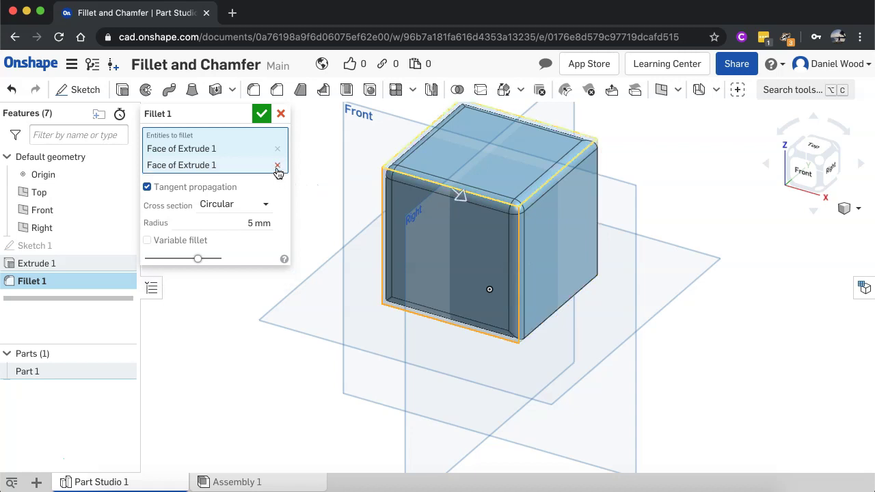
click(278, 166)
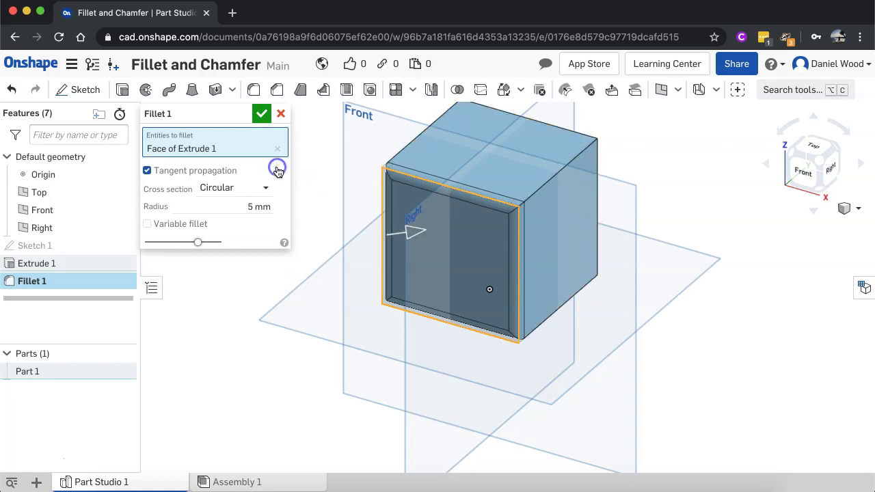
click(530, 195)
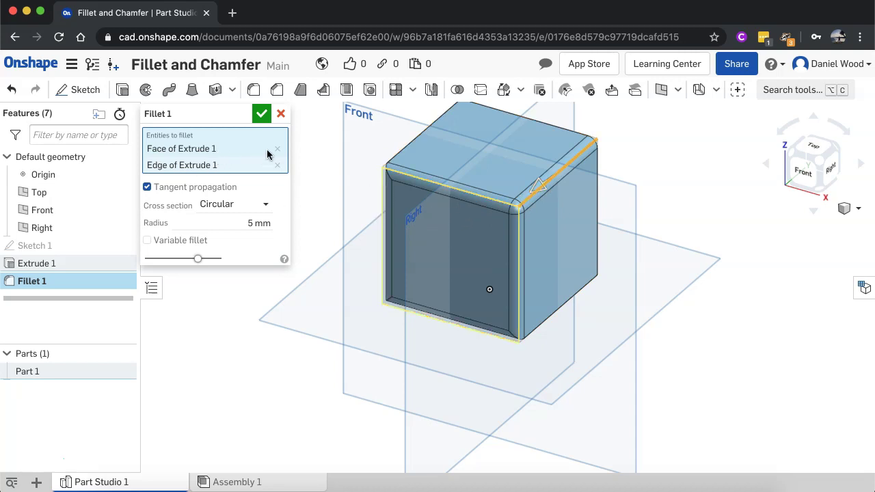
Clear the fillet selection and select only the edge between the cube's front and top faces.
click(277, 165)
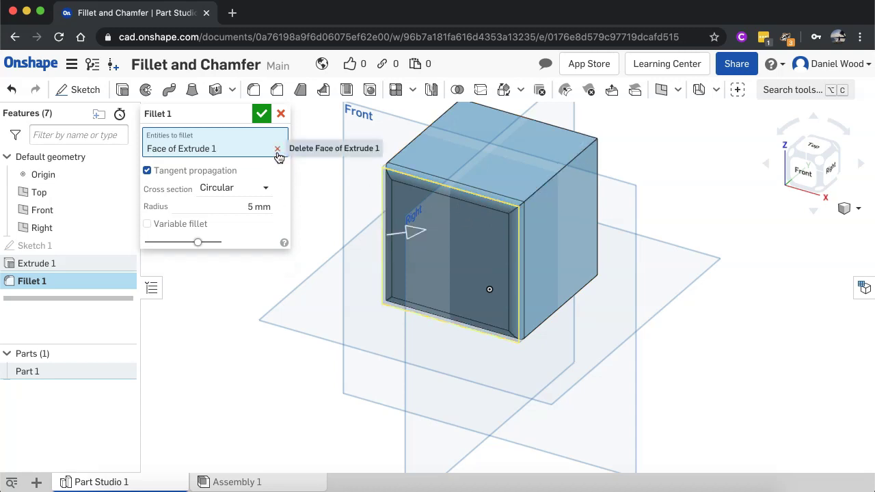
click(277, 149)
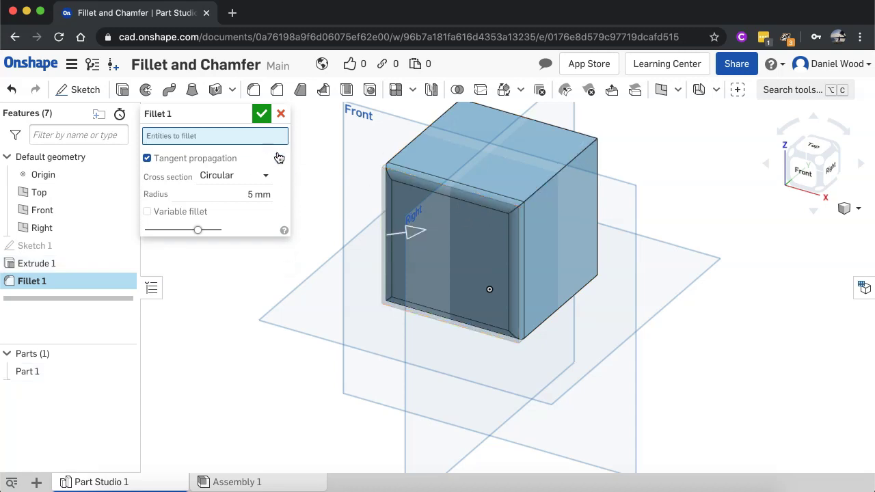
click(466, 195)
scroll(503, 215, up, 4)
scroll(476, 358, down, 5)
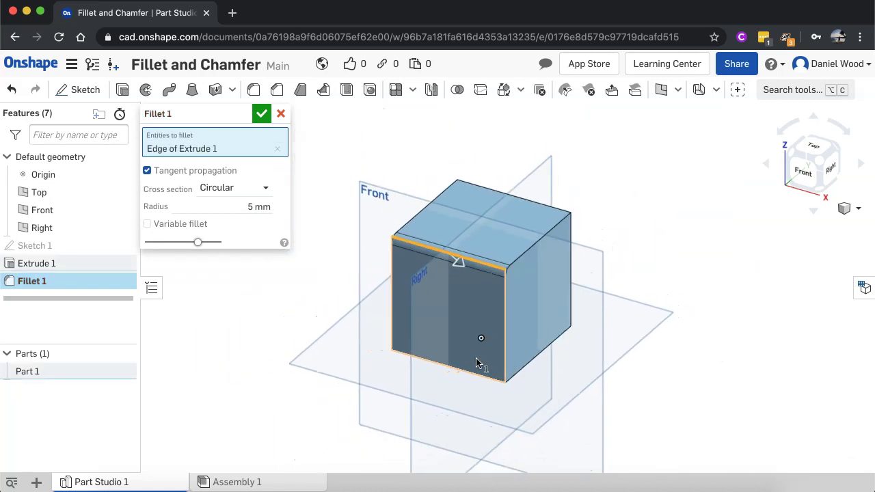
scroll(488, 250, up, 4)
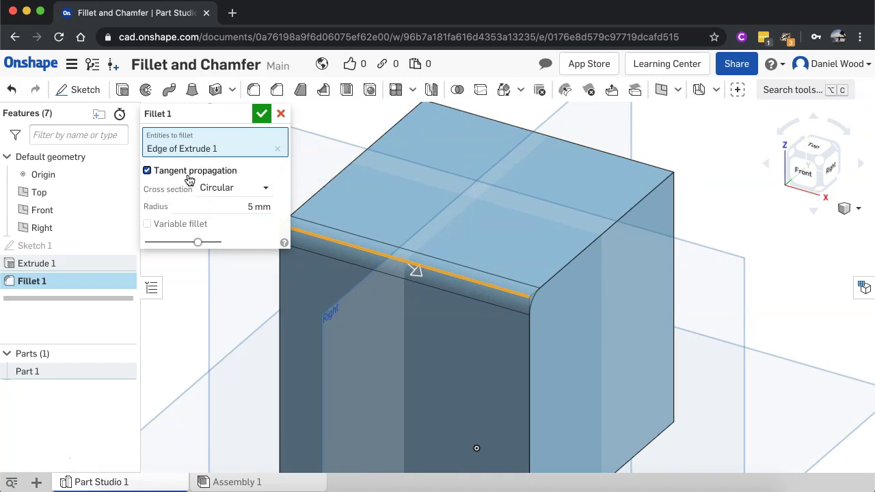
Clear the fillet selection, set the radius to 20 mm and reselect the edge between the cube's front and top faces.
click(234, 190)
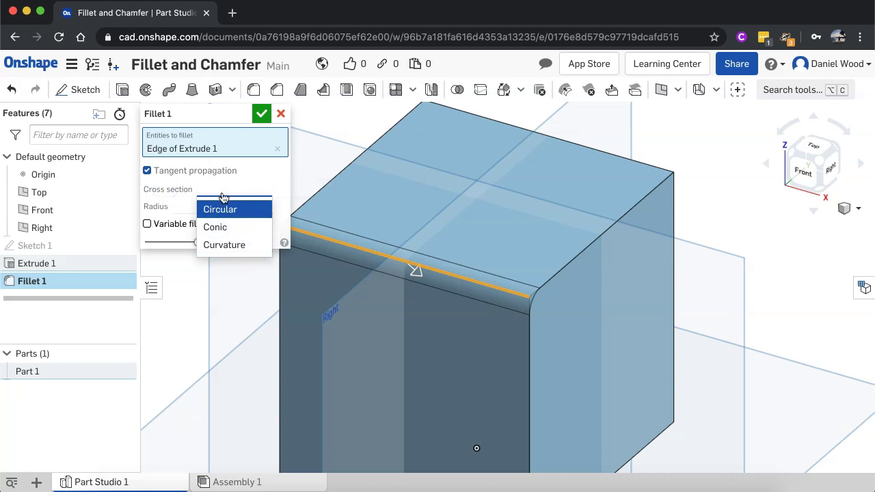
click(248, 149)
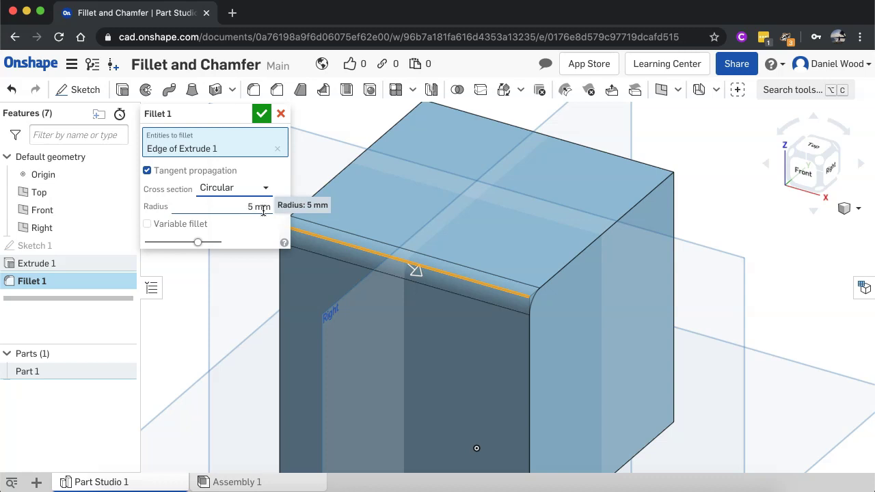
click(280, 151)
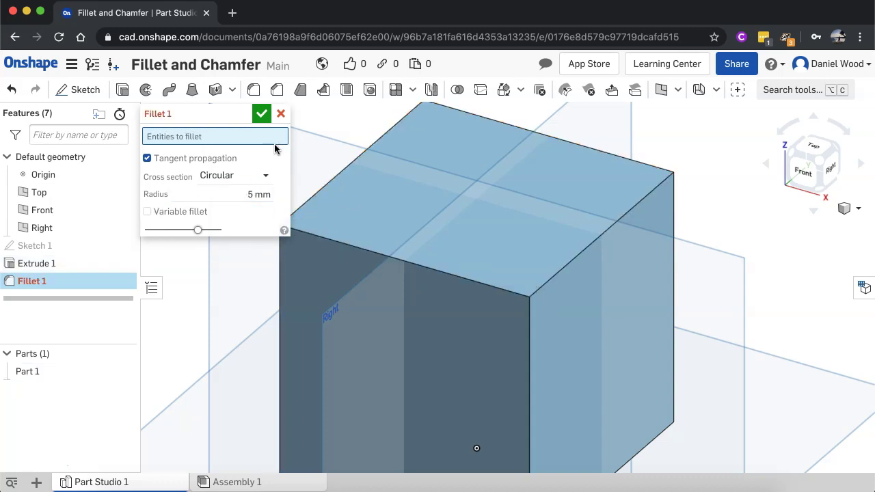
click(249, 193)
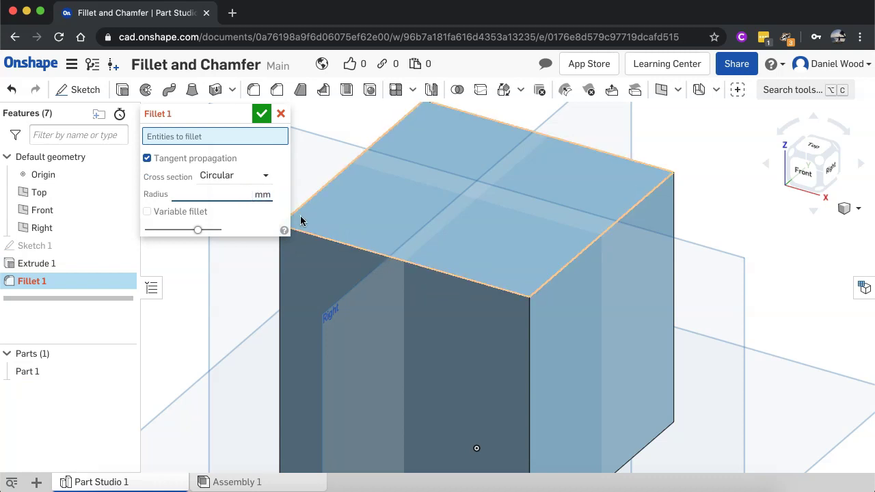
click(213, 185)
click(345, 244)
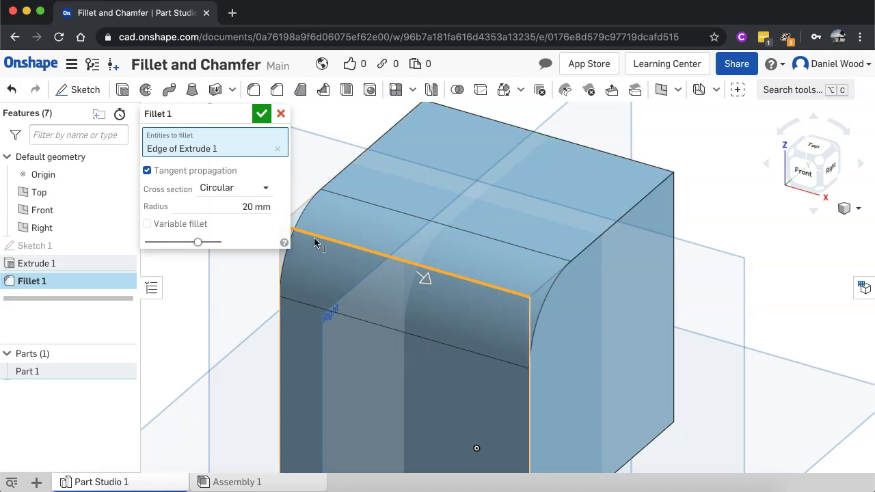
Set the fillet radius to 5 mm for the edge between the front and top faces.
click(244, 206)
text(5)
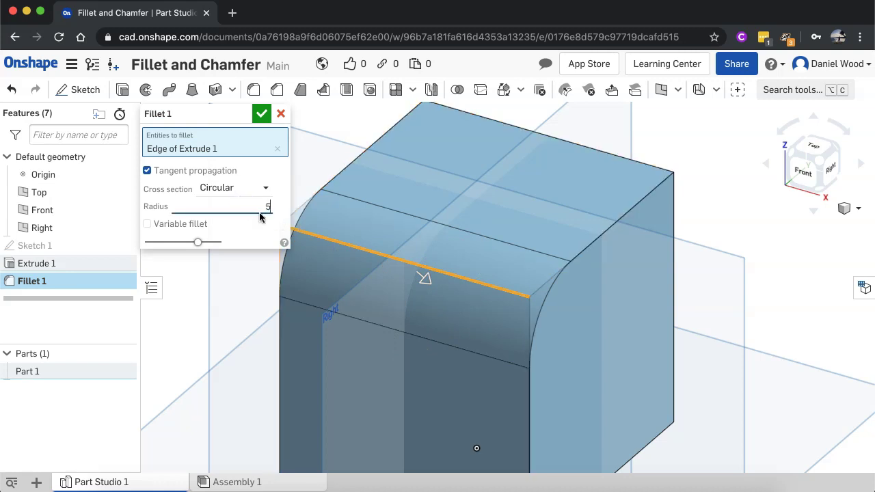
key(Return)
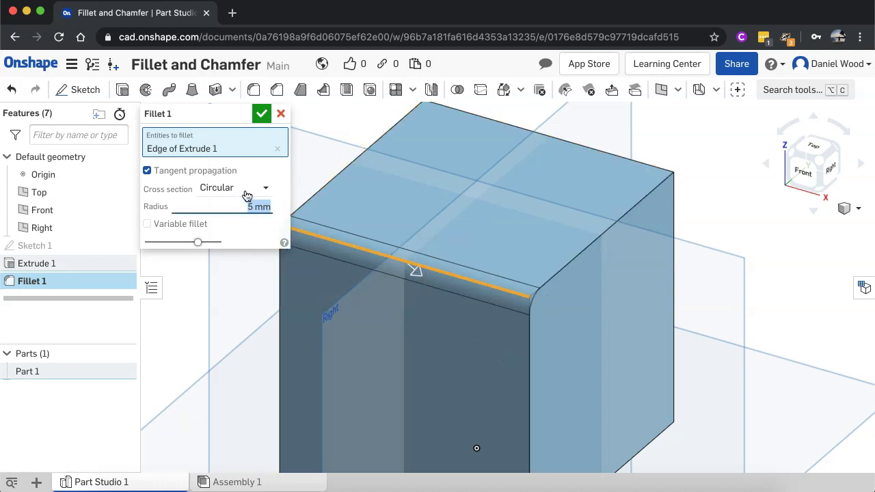
Switch the fillet's cross section to Conic with a rho of 0.1.
scroll(471, 302, up, 3)
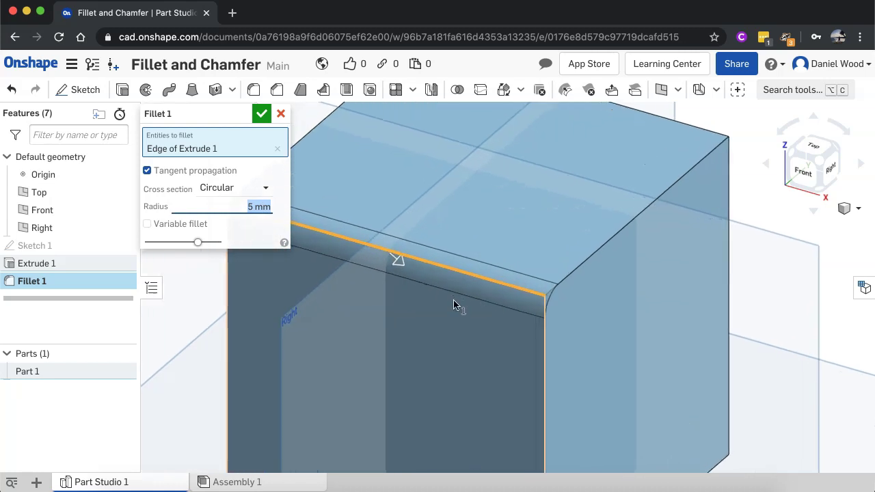
click(255, 190)
click(229, 230)
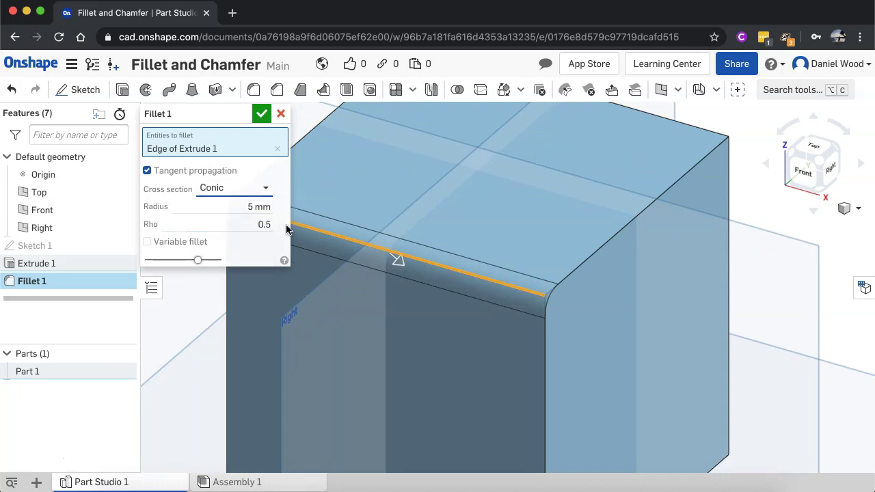
click(270, 225)
text(0.1)
key(Return)
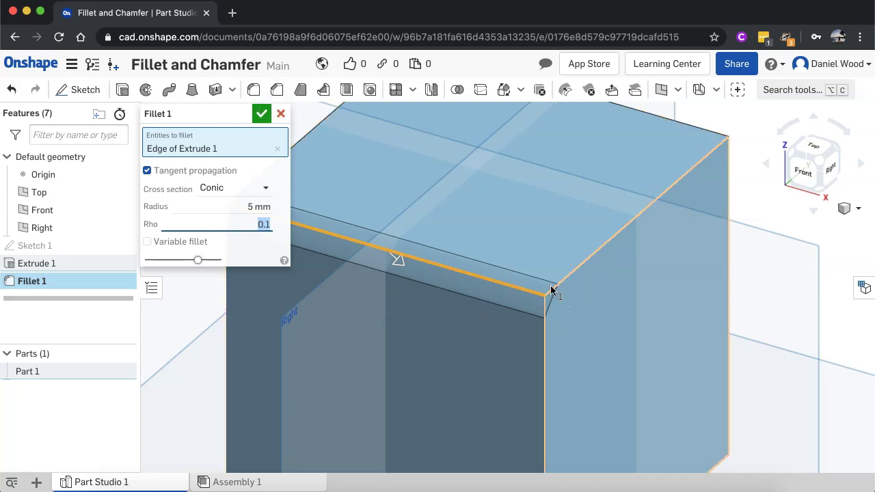
Raise the conic fillet's rho through 0.3 and 0.4 to 0.9 and inspect the filleted corner up close.
mouse_move(269, 227)
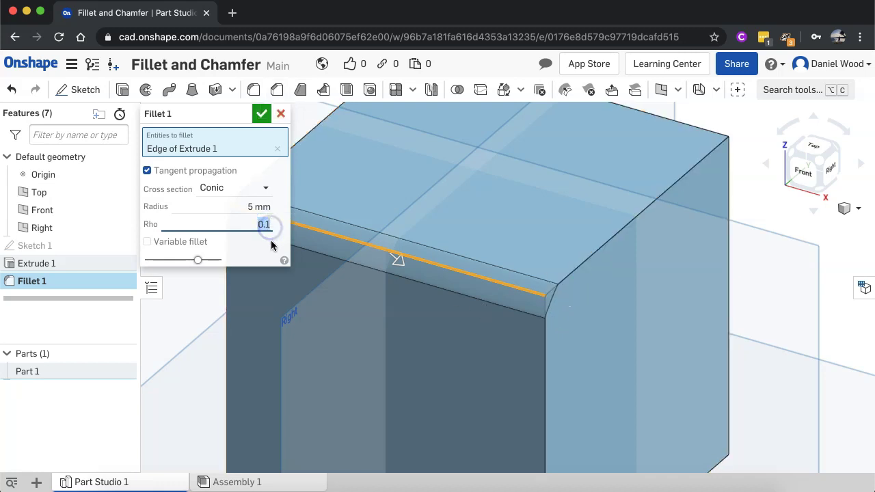
key(Return)
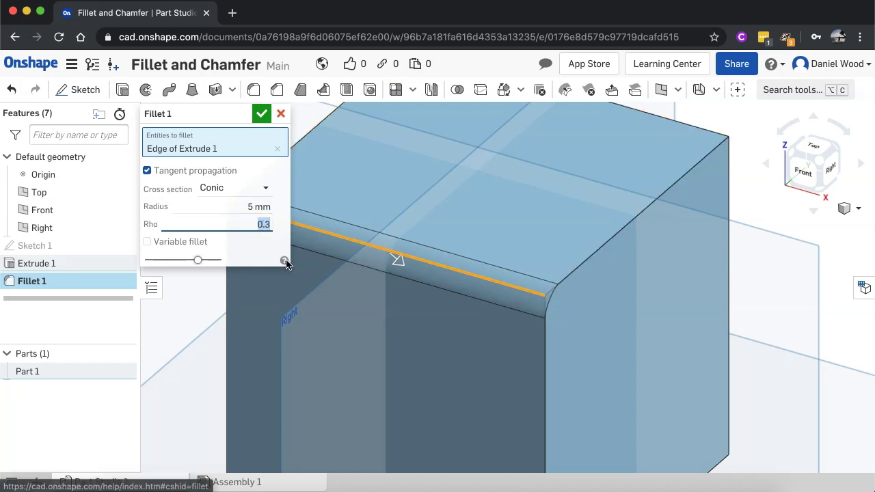
key(super+a)
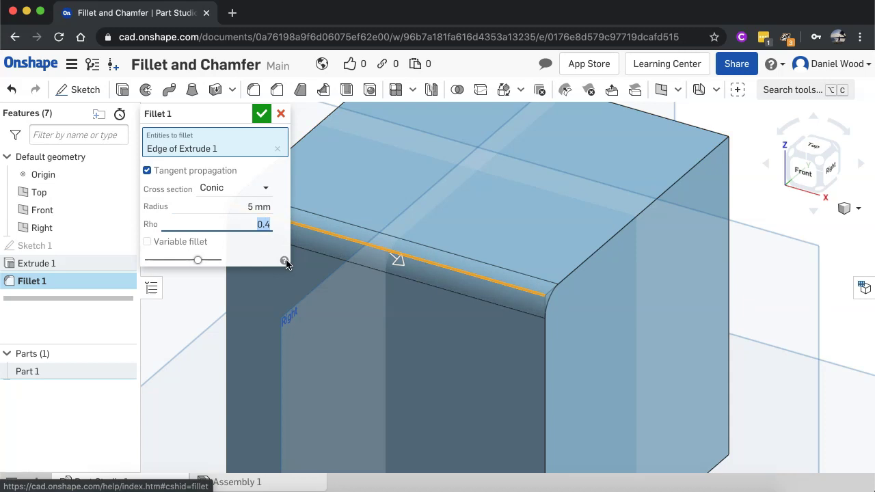
key(Right)
key(super+a)
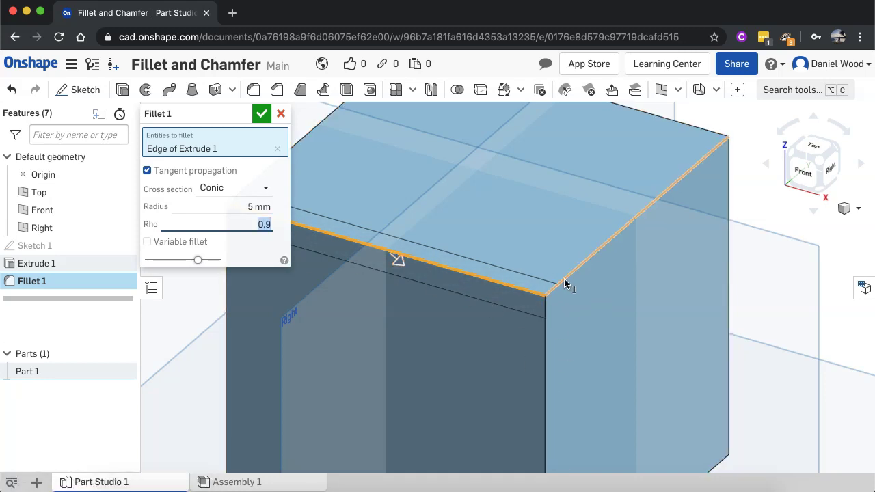
scroll(550, 295, up, 5)
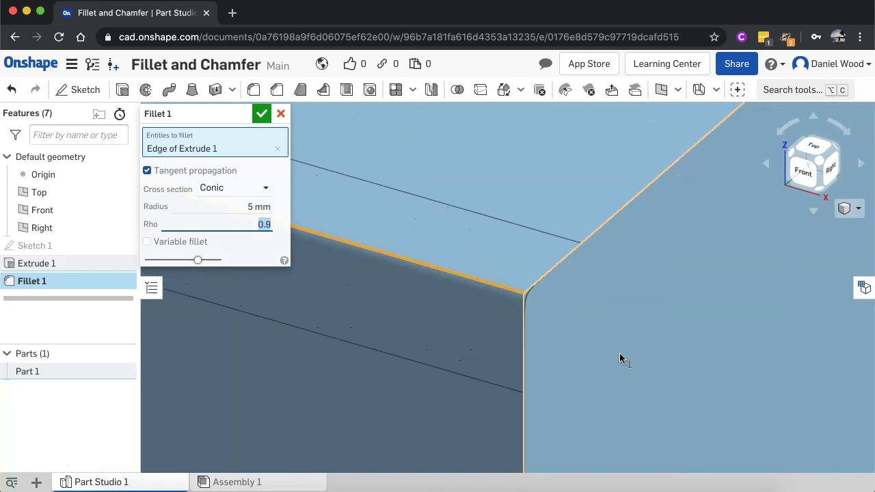
scroll(619, 355, up, 5)
scroll(620, 357, down, 8)
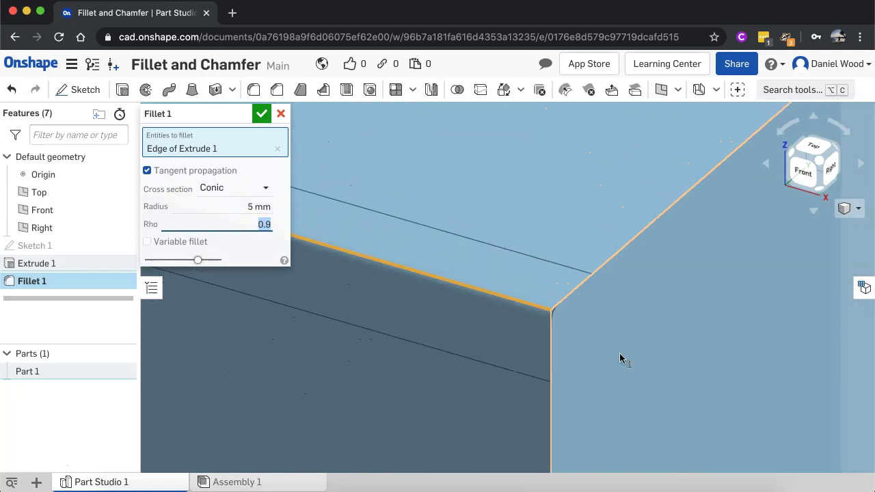
scroll(619, 358, down, 2)
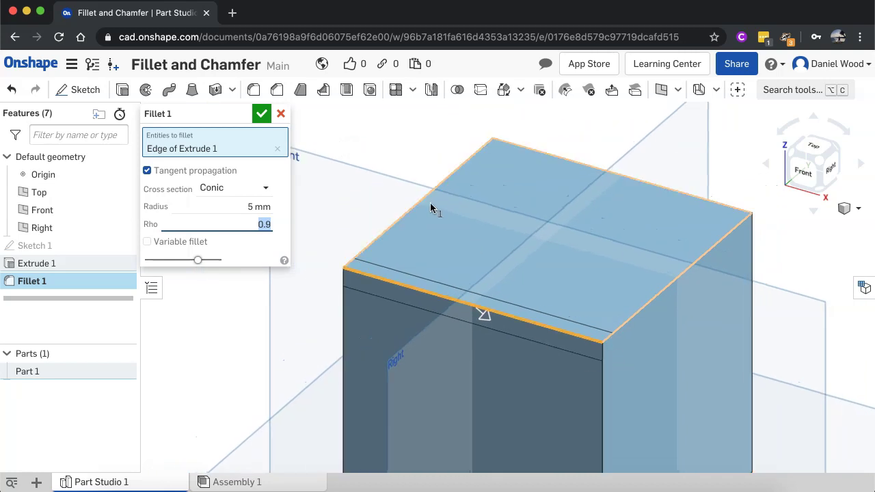
Switch the fillet's cross section to Curvature with a magnitude of 0.2.
click(244, 189)
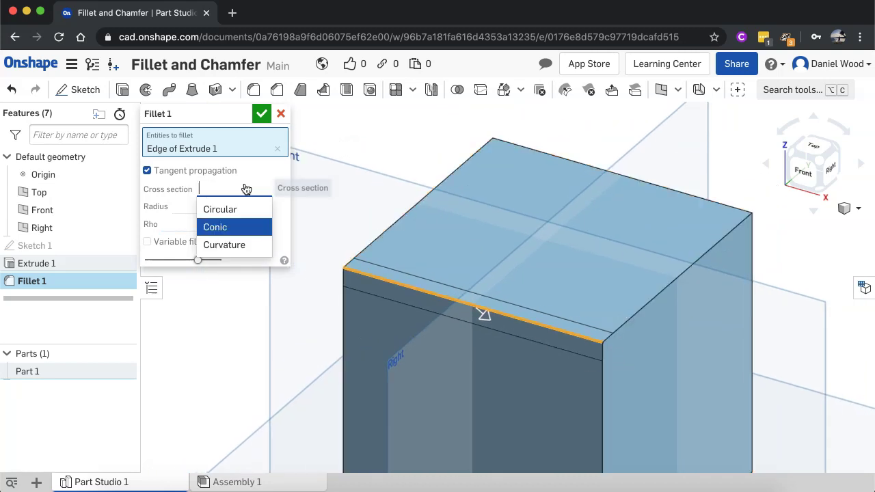
click(250, 254)
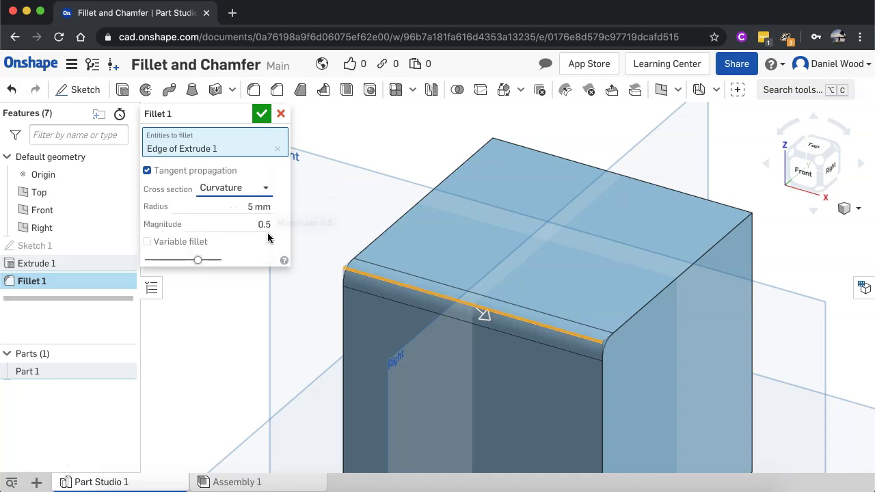
click(265, 226)
text(0.2)
key(Return)
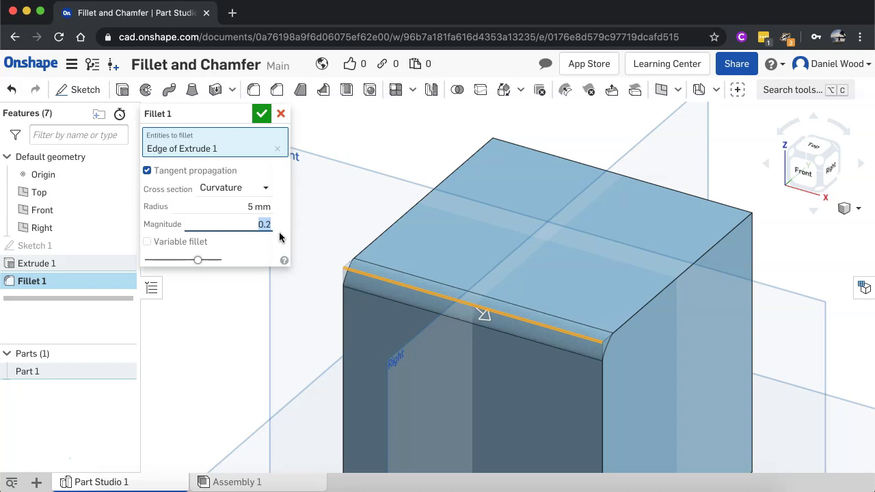
Set the curvature fillet's magnitude to 0.9 and inspect the cube's corner up close.
click(240, 226)
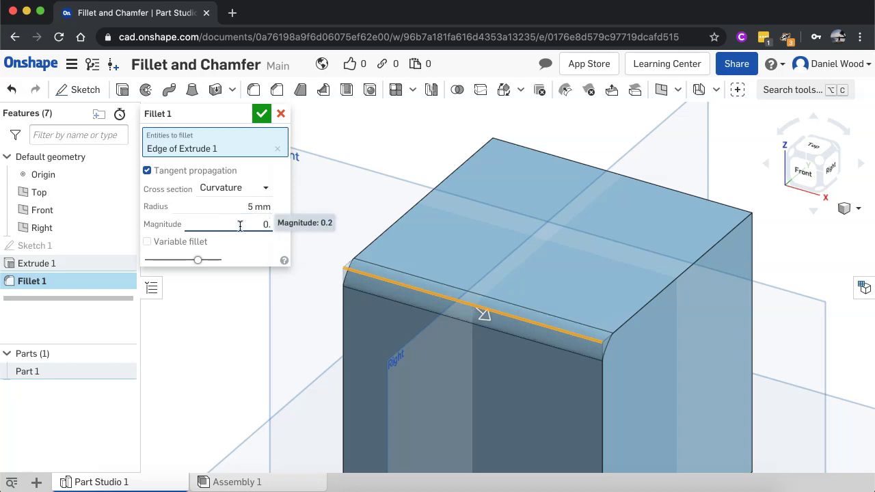
key(Return)
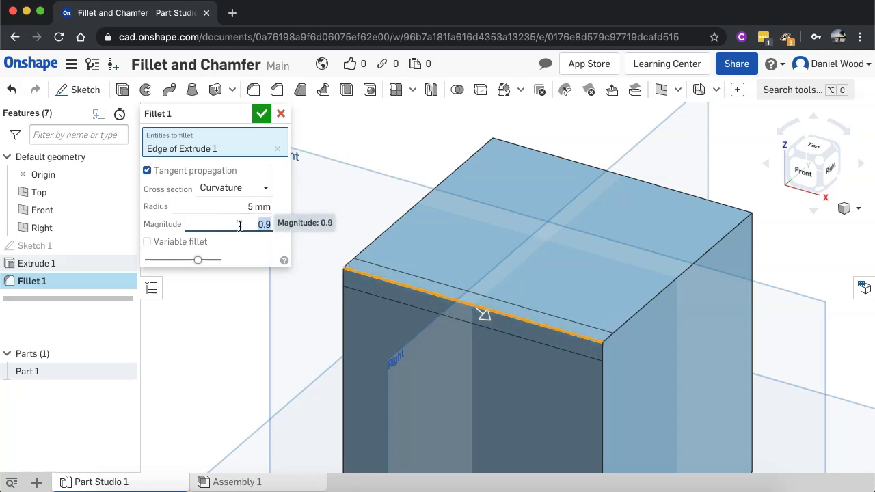
scroll(629, 386, up, 5)
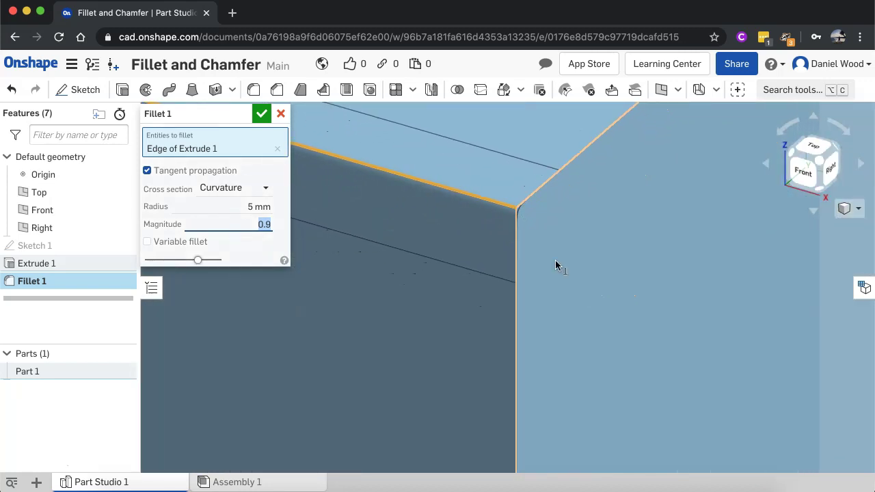
scroll(537, 246, down, 3)
Set the curvature magnitude to 0.5 and return the fillet's cross section to Circular.
text(0.5)
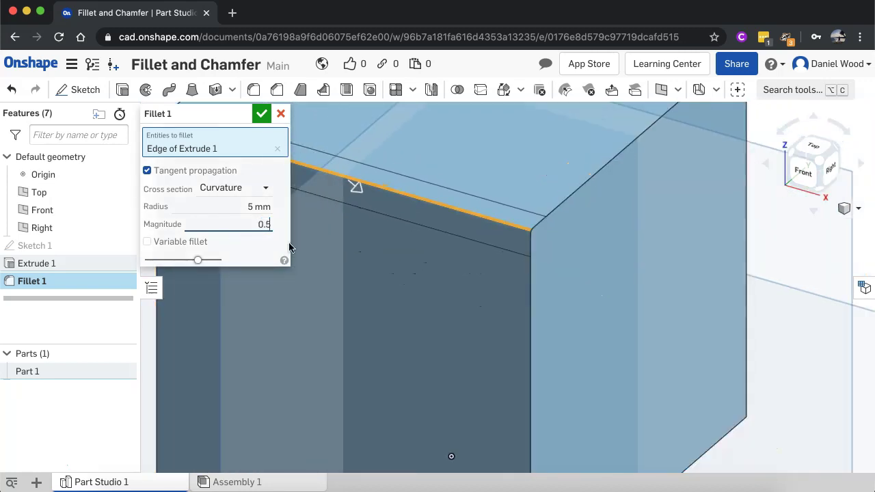
key(Return)
click(244, 189)
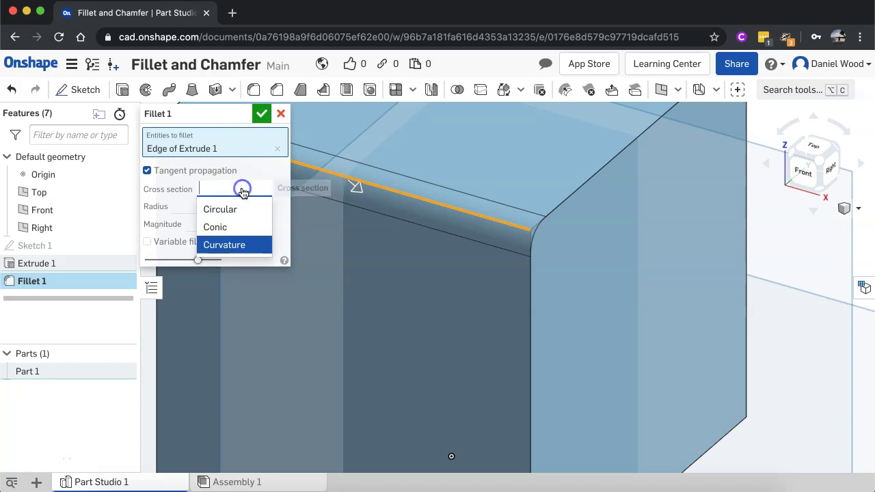
click(227, 212)
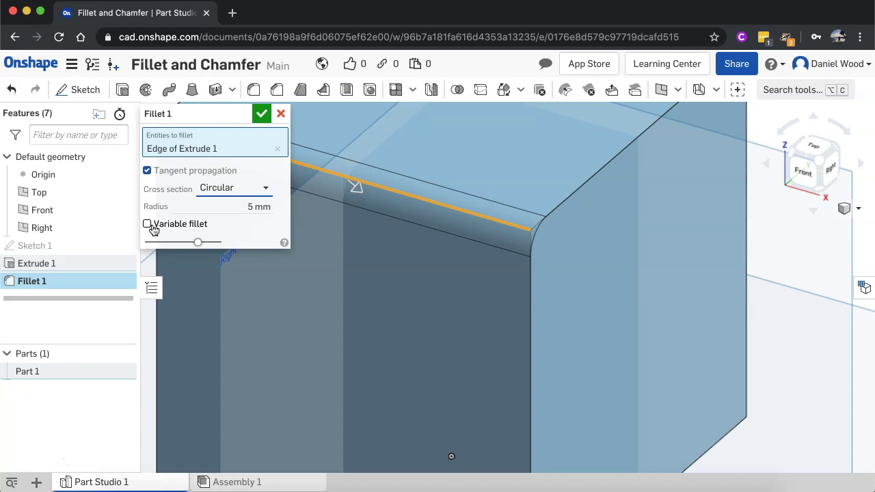
Enable the variable fillet and select both end vertices of the filleted edge.
click(148, 224)
scroll(356, 254, down, 5)
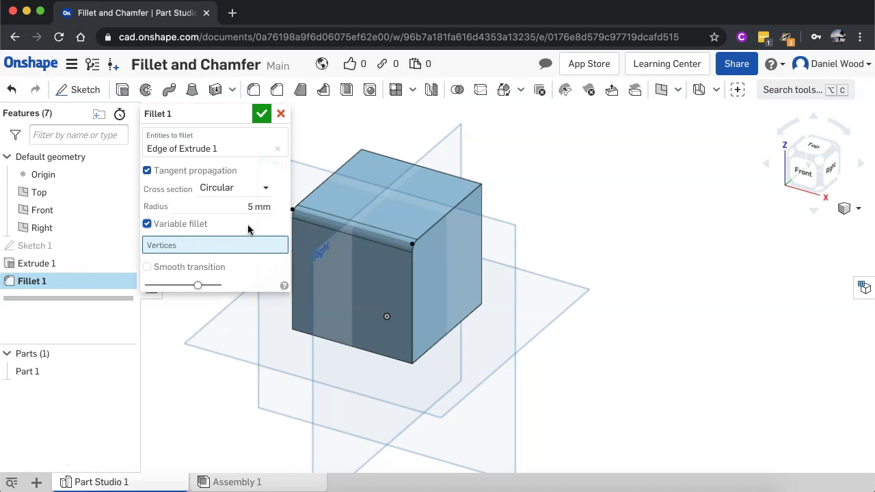
click(411, 245)
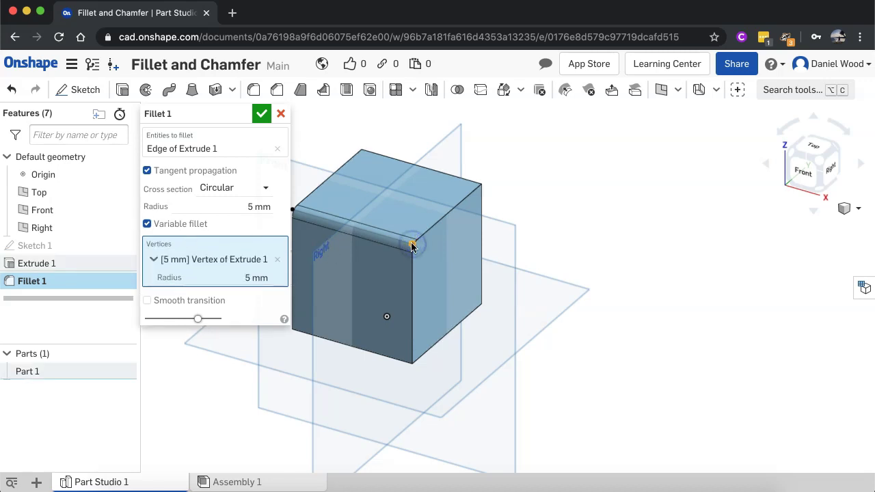
click(294, 211)
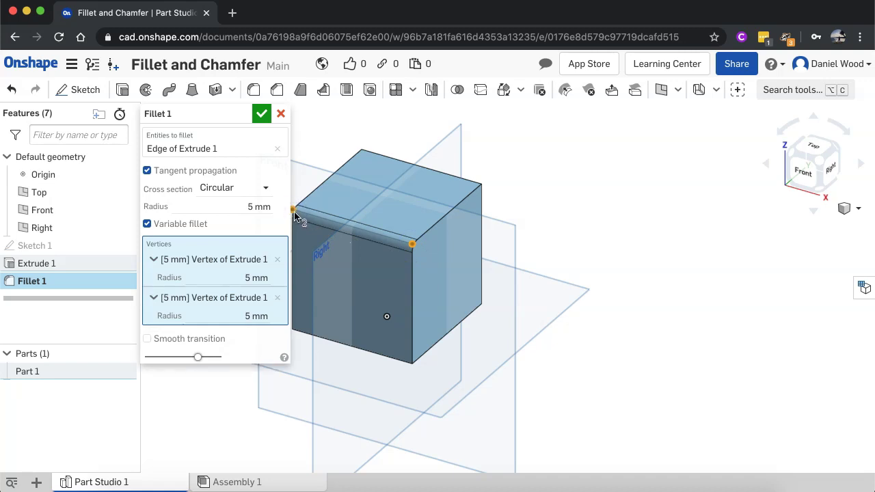
Set the variable fillet's radius to 10 mm at the edge's vertex farther from the right face and inspect the tapering result.
click(252, 315)
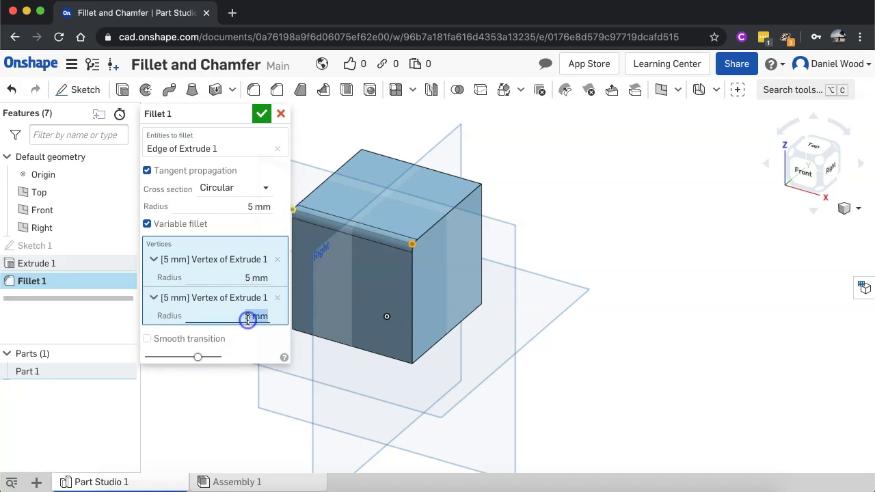
text(10)
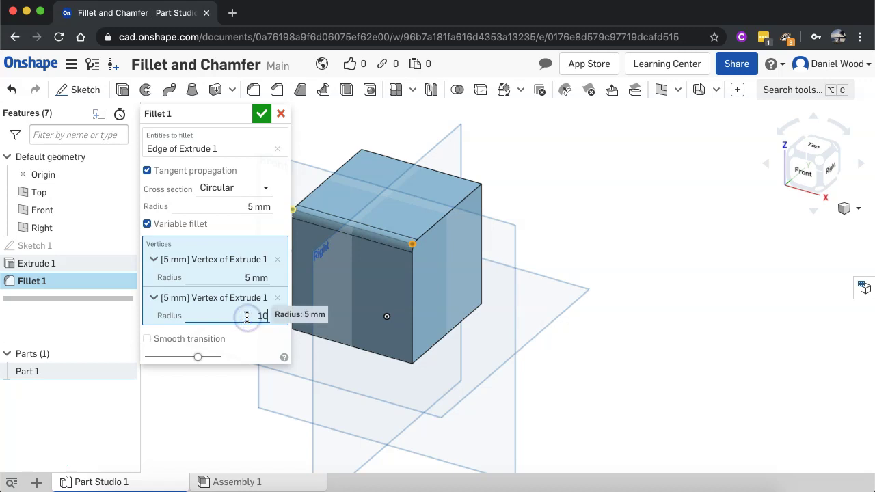
key(Return)
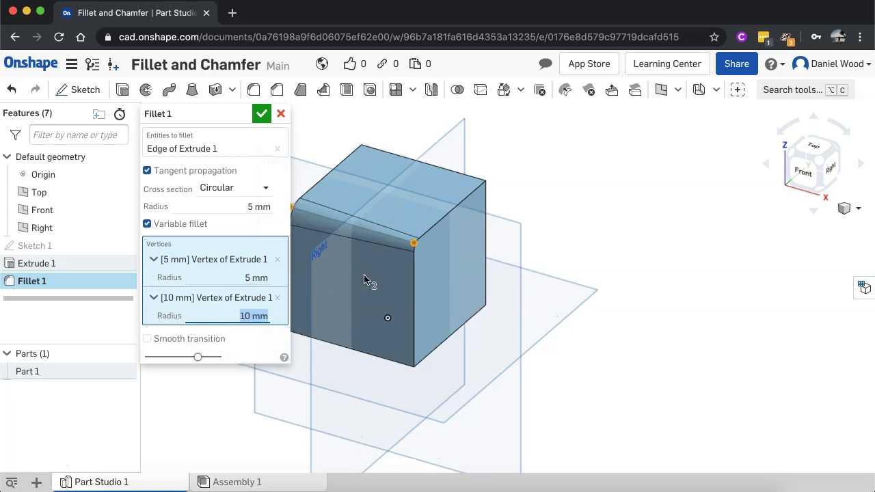
scroll(615, 304, down, 2)
scroll(404, 245, up, 5)
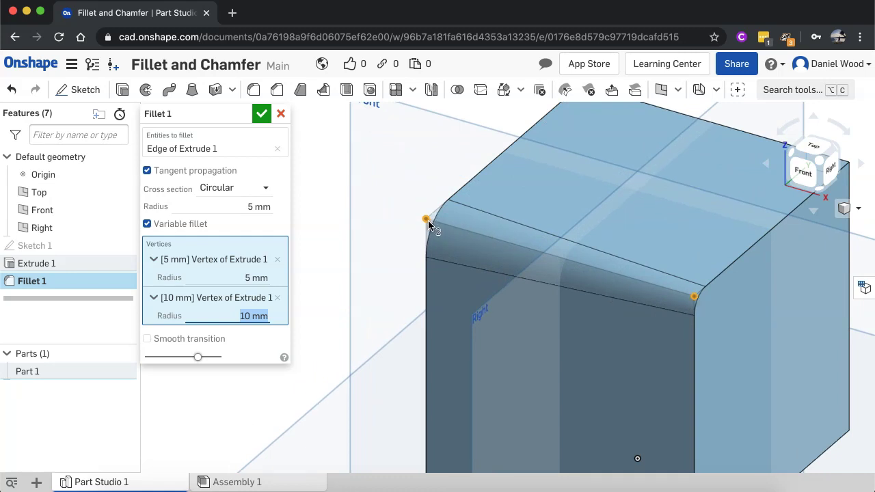
Remove both vertices from the variable fillet and turn the variable fillet option off.
click(277, 298)
click(277, 259)
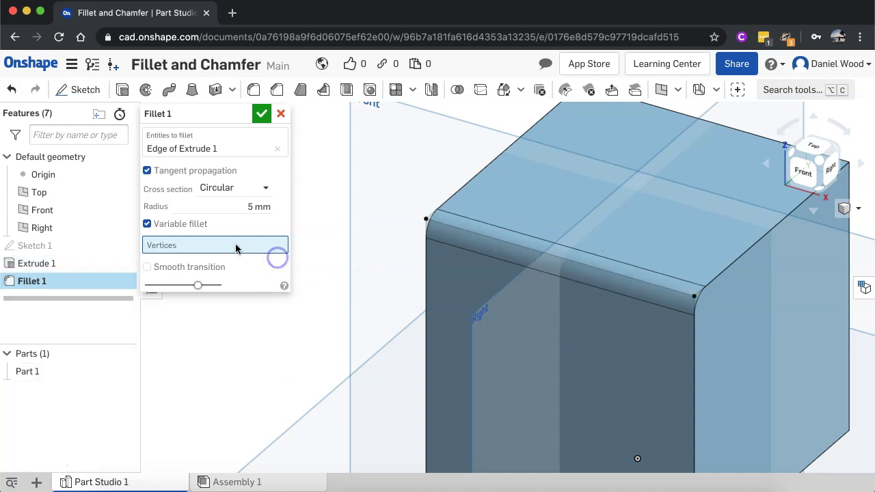
click(148, 224)
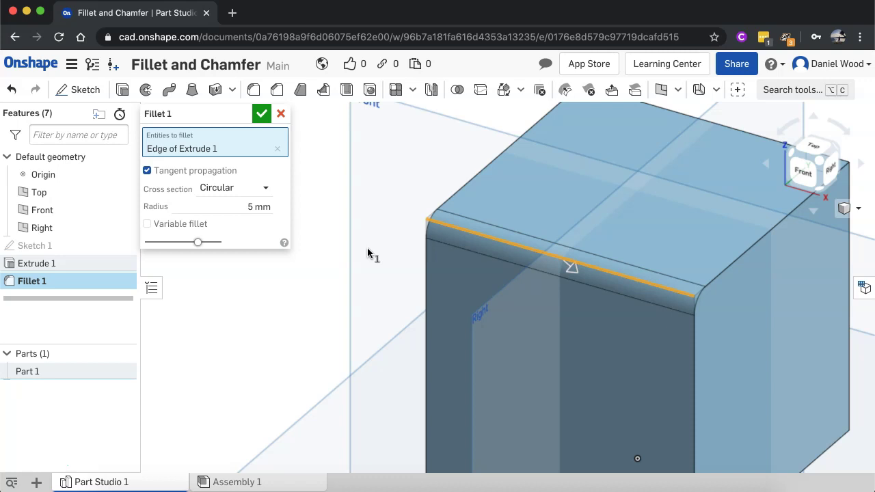
Cancel the fillet feature so that the cube keeps its sharp edges.
click(280, 114)
key(f)
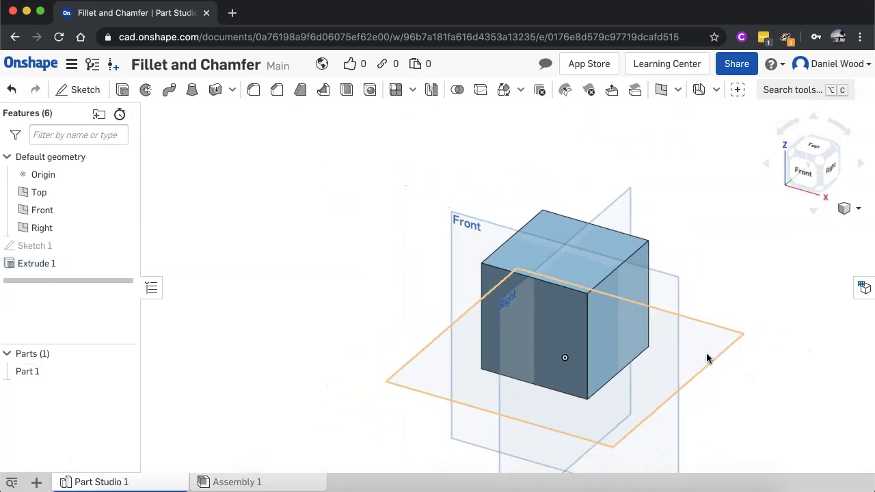
scroll(654, 311, up, 5)
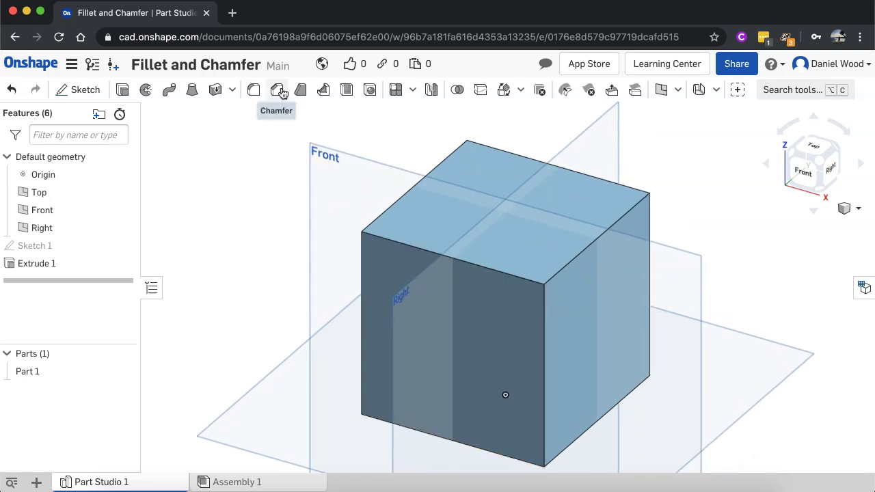
Start a chamfer and select the cube's top front edge plus its front, top and right faces.
click(278, 92)
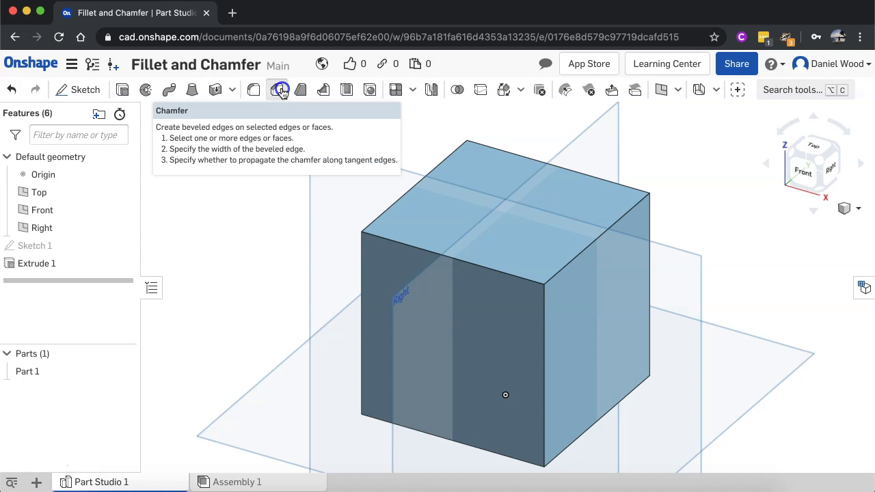
click(441, 259)
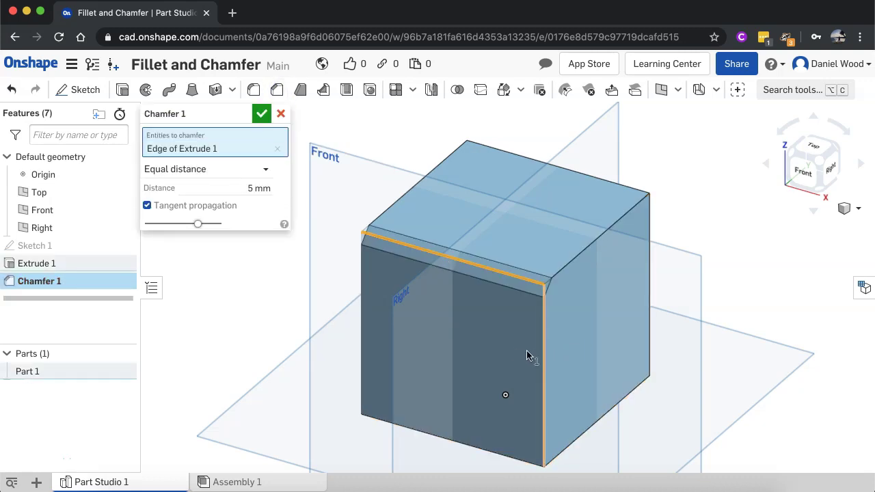
click(499, 343)
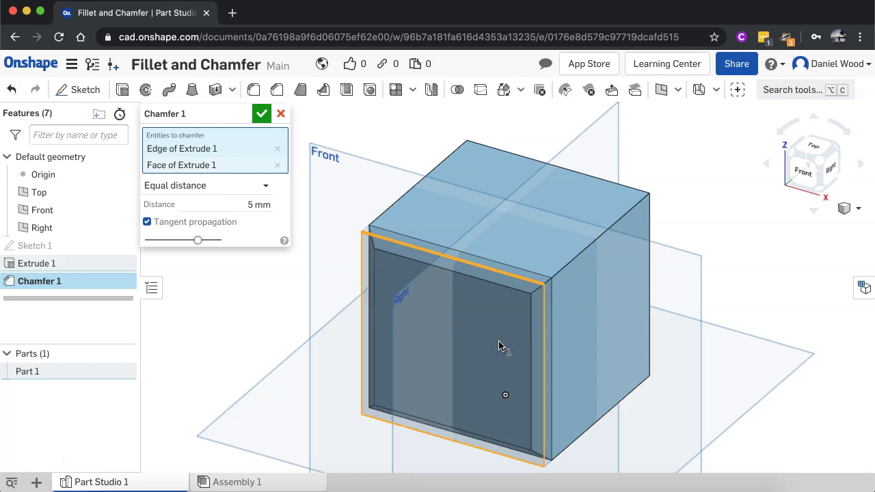
click(596, 211)
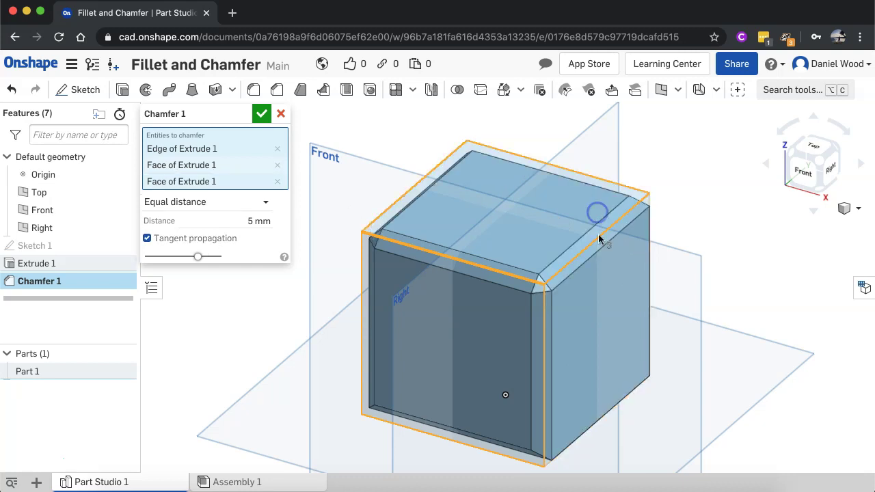
click(611, 341)
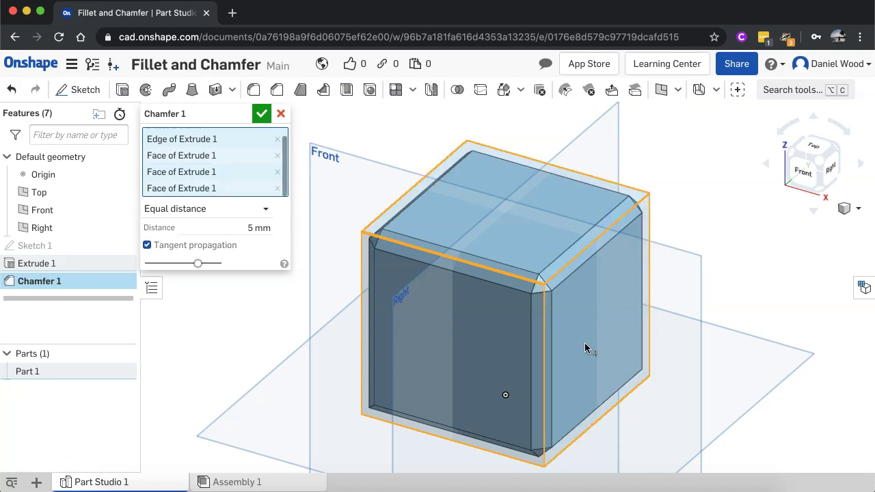
Remove the three faces and the top front edge from the chamfer's selection.
click(278, 188)
click(277, 166)
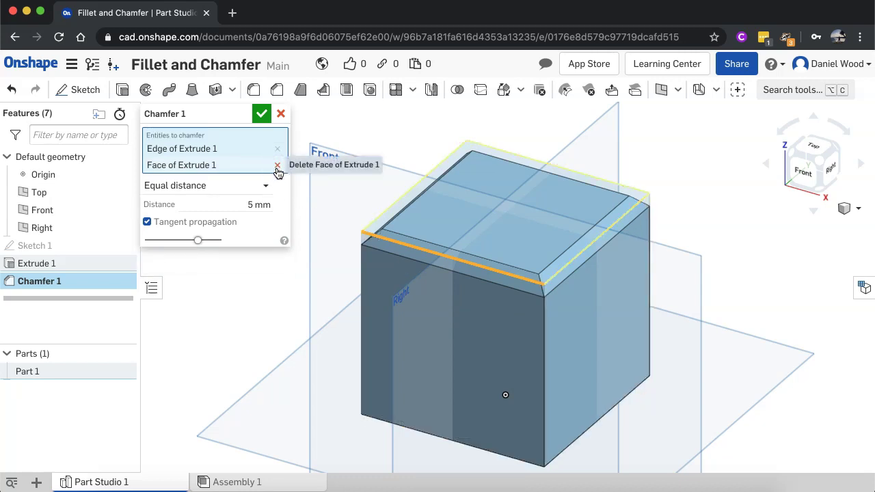
click(278, 166)
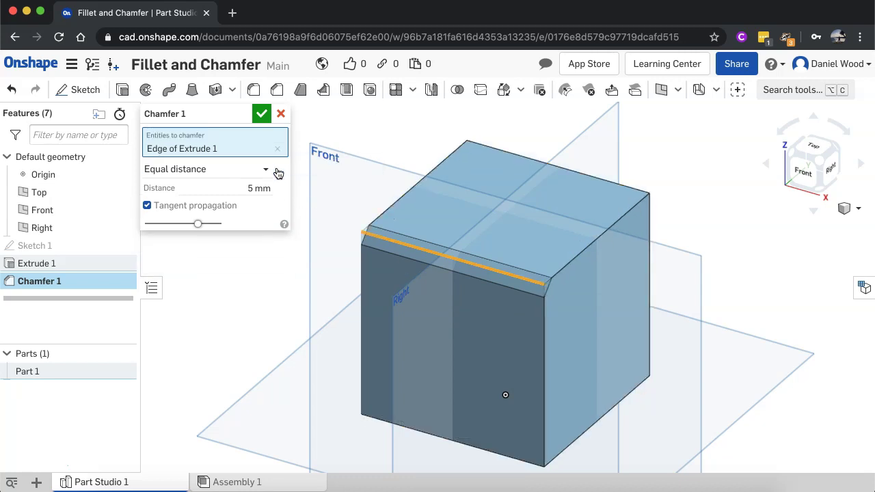
click(277, 149)
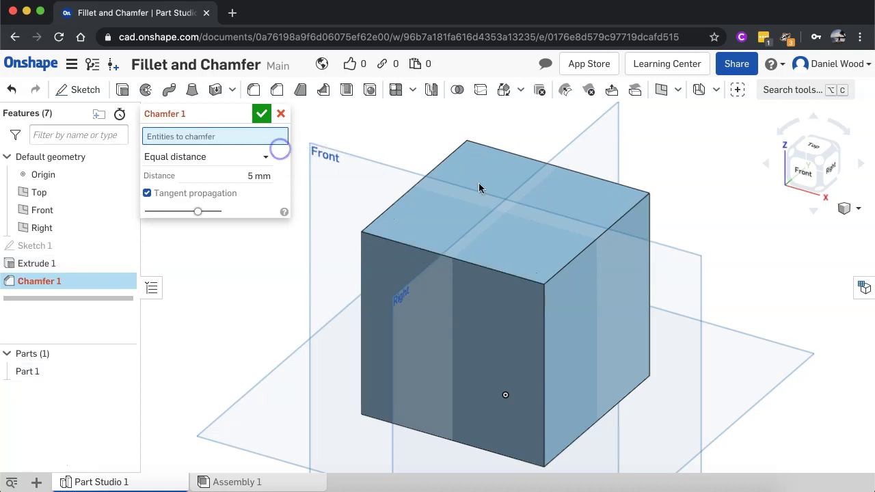
Select the top front edge for an equal-distance chamfer, try a distance of 10 mm and return it to 5 mm.
click(444, 258)
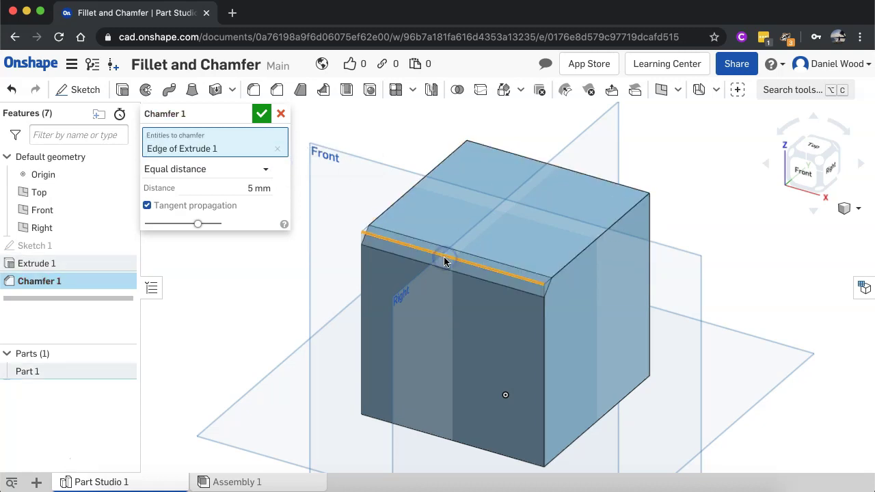
scroll(444, 258, up, 3)
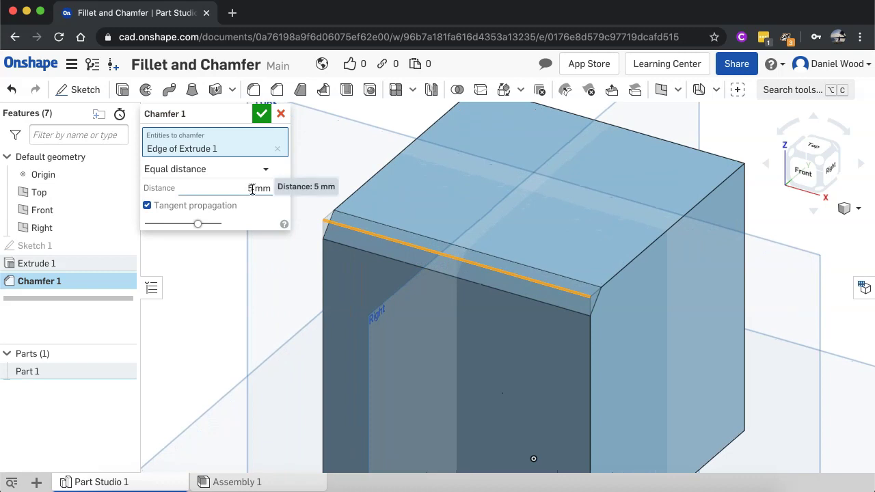
click(252, 189)
key(Left)
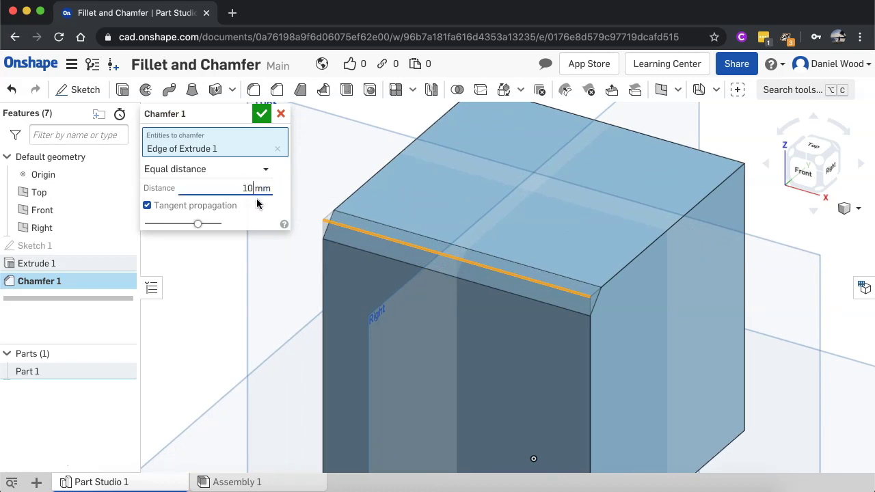
key(Return)
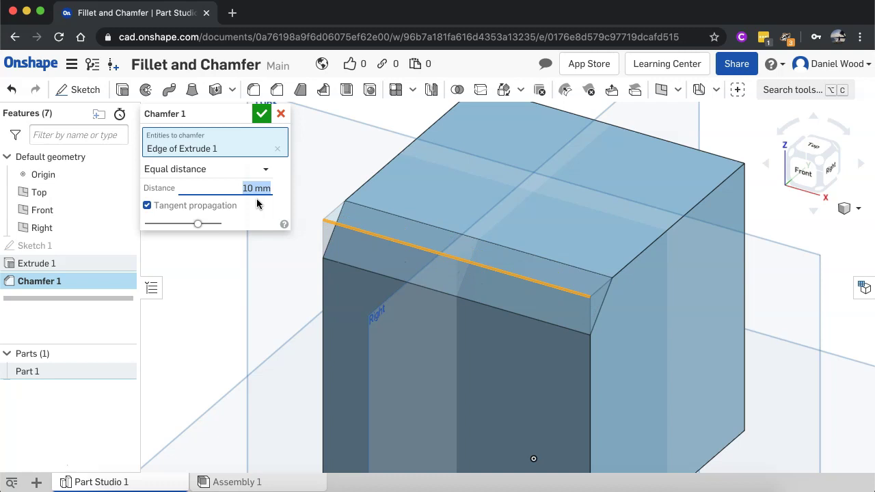
text(5)
key(Return)
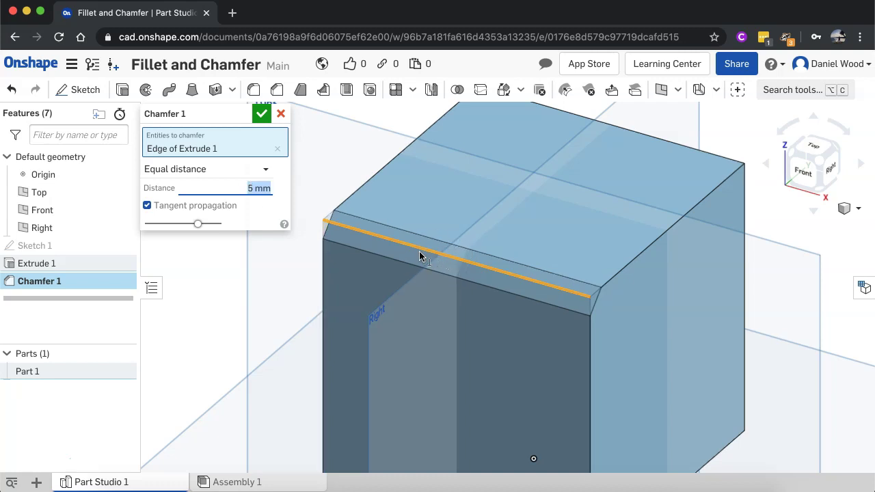
Switch the chamfer to Two distances, set the second distance to 10 mm and inspect the uneven bevel.
click(261, 171)
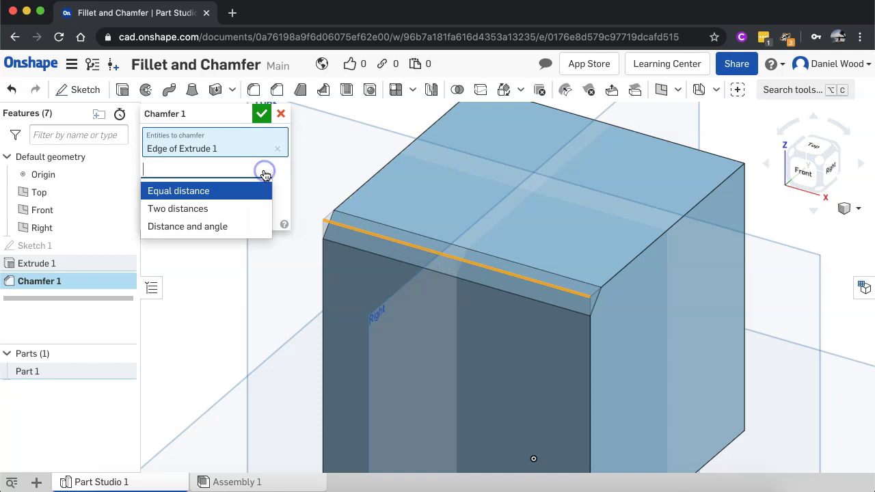
click(223, 209)
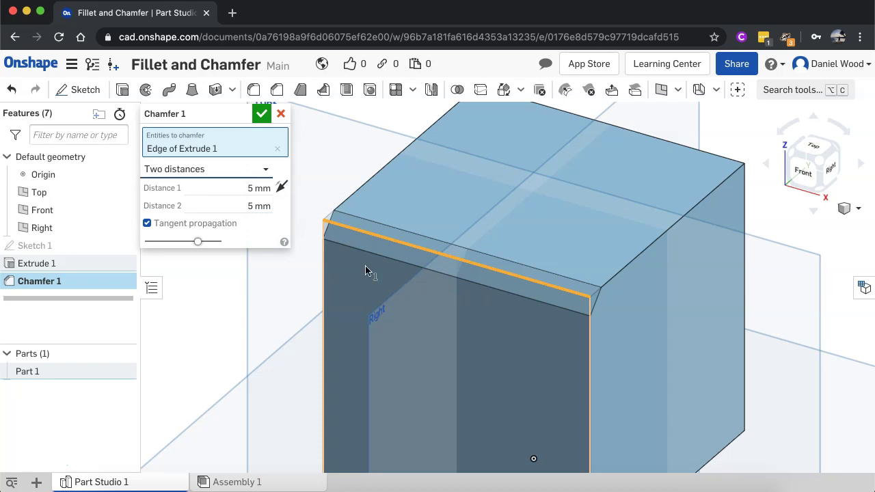
click(259, 202)
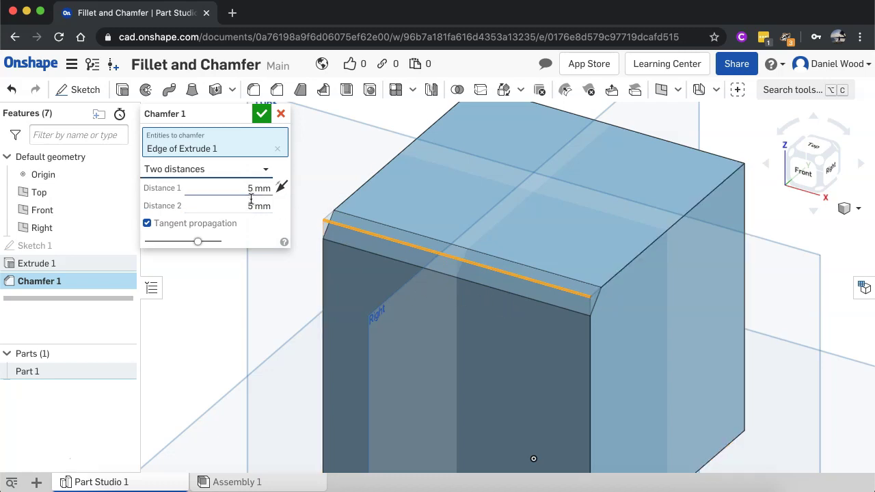
text(10)
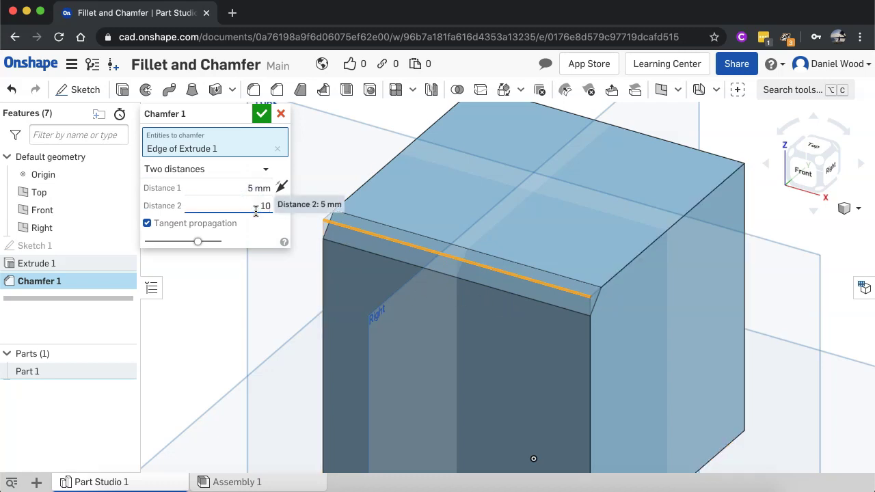
key(Return)
scroll(627, 347, up, 3)
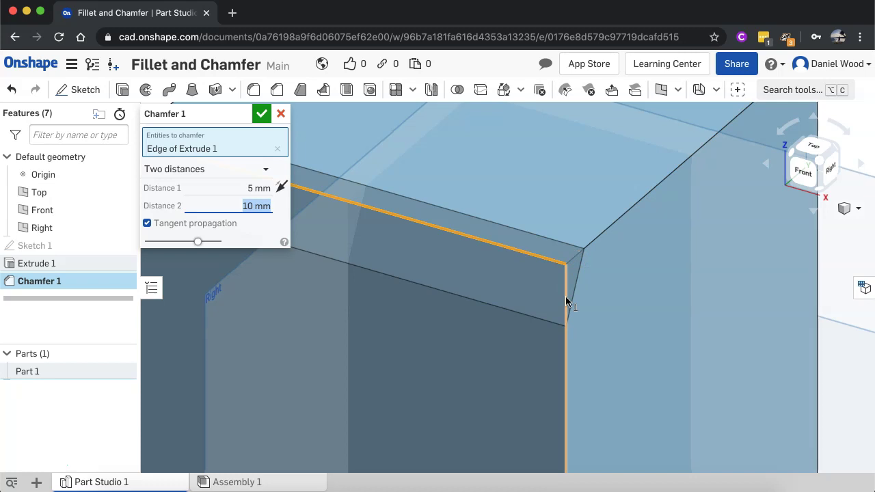
scroll(565, 296, down, 3)
Switch the chamfer to Distance and angle and set the angle to 60 degrees.
click(260, 170)
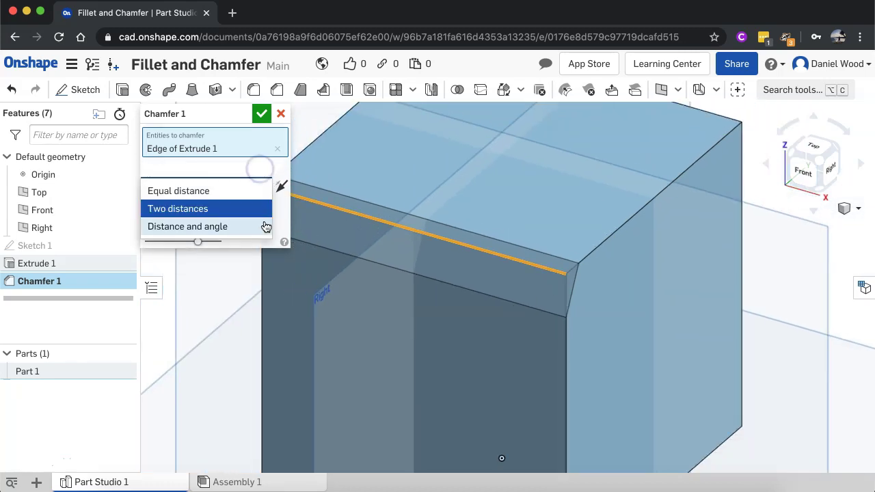
click(252, 225)
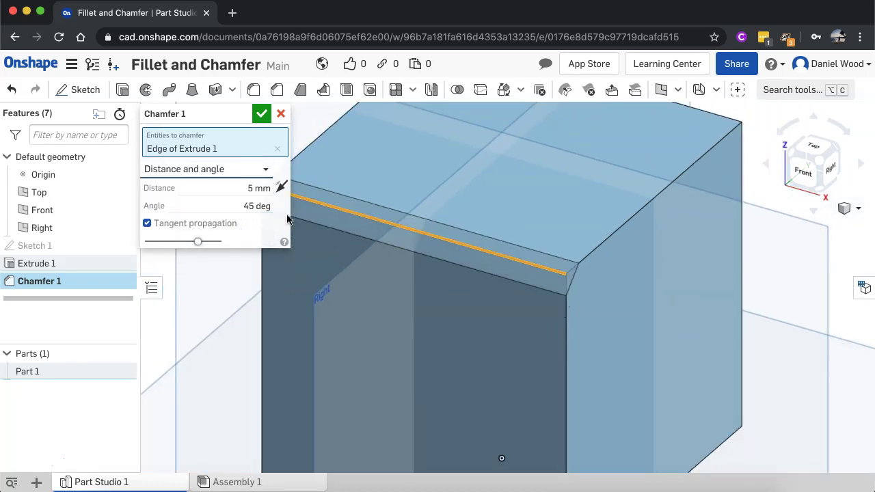
click(249, 207)
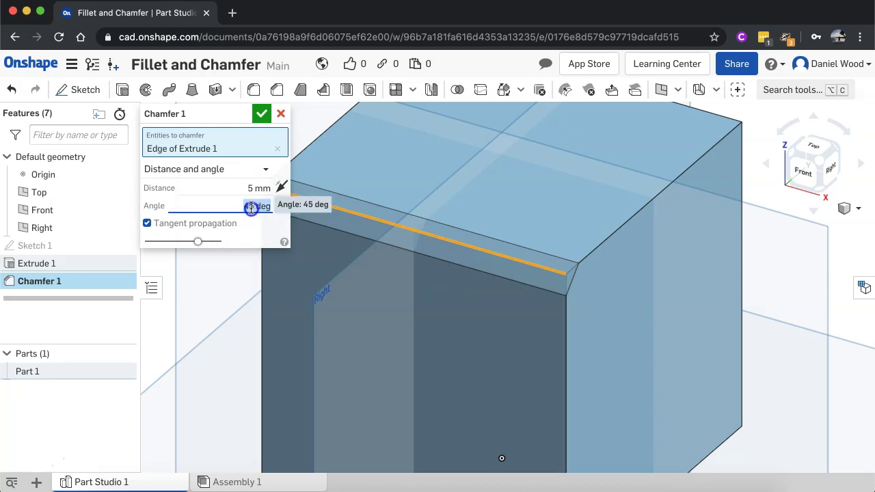
click(251, 206)
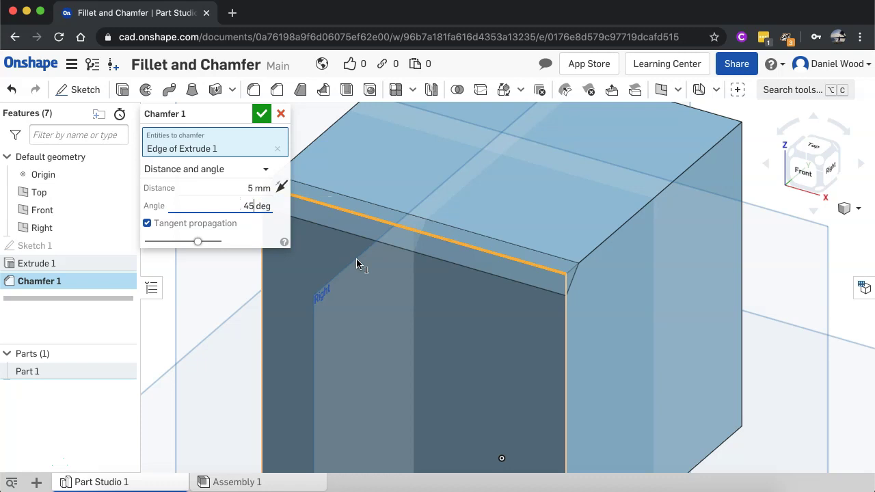
key(BackSpace)
key(BackSpace)
text(60)
key(Return)
Return the chamfer to Equal distance and accept it on the top front edge.
click(244, 171)
click(226, 190)
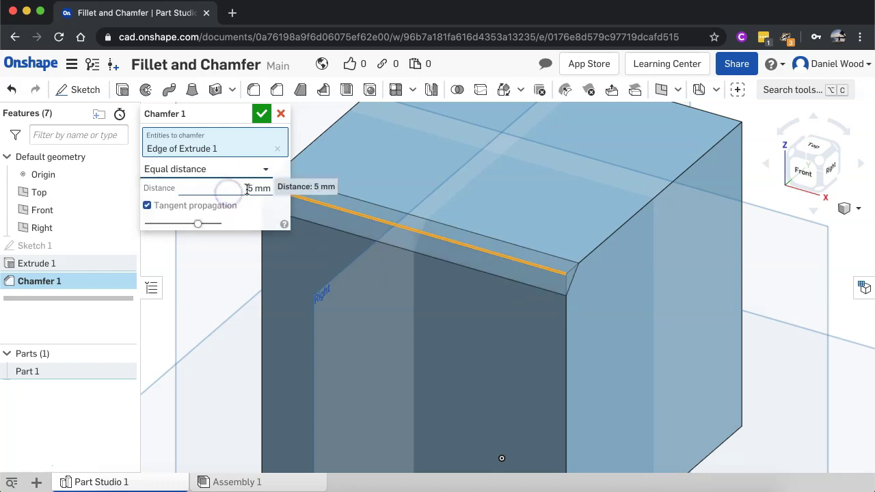
click(259, 114)
key(f)
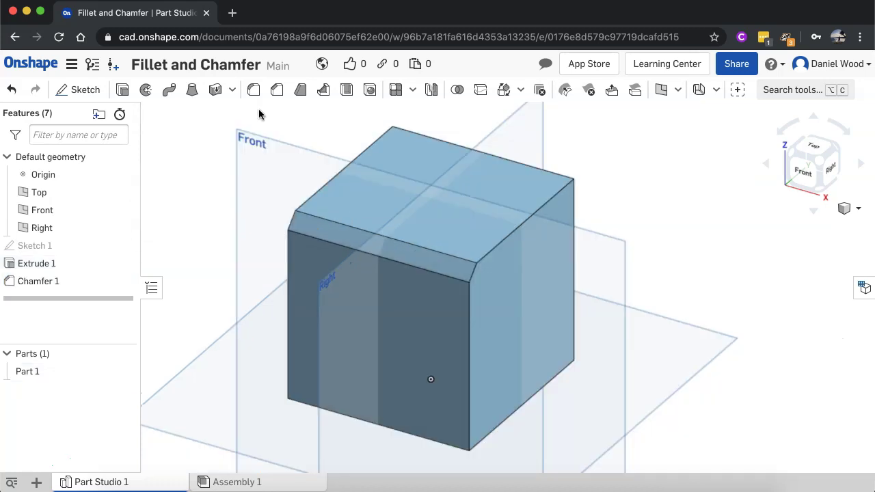